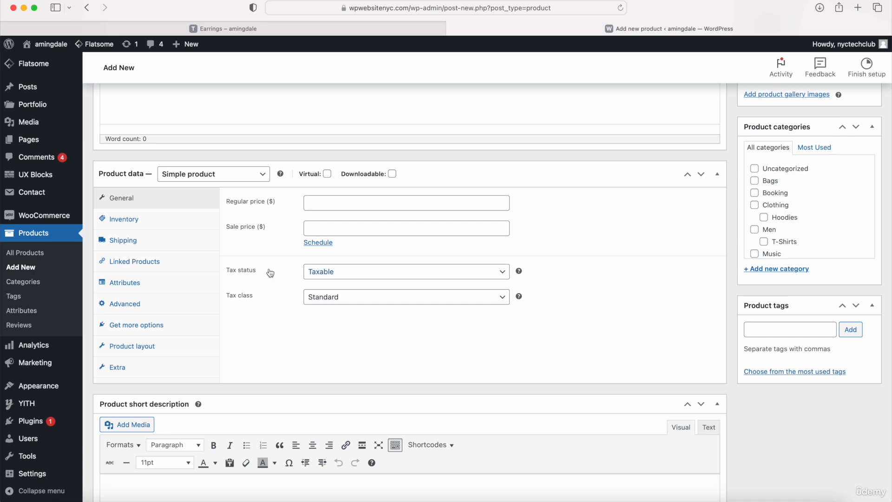
{"action": "scroll", "coordinate": [269, 273], "scroll_direction": "down", "scroll_amount": 5}
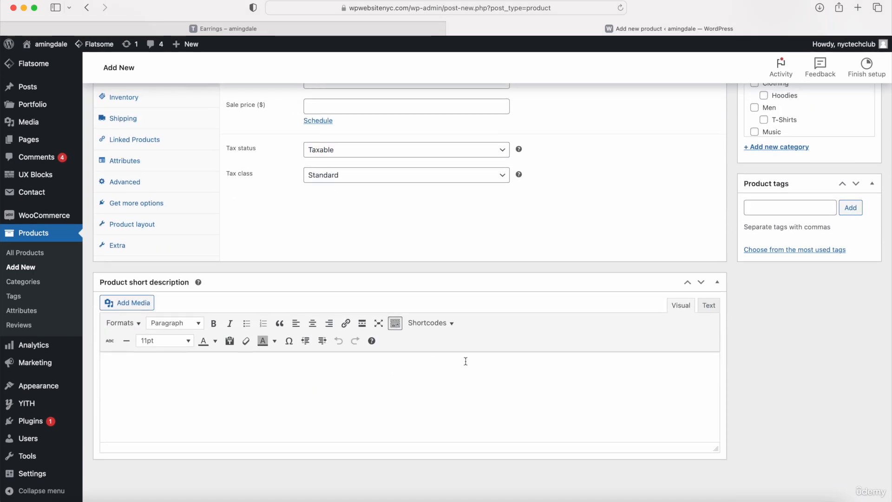
{"action": "scroll", "coordinate": [654, 293], "scroll_direction": "up", "scroll_amount": 8}
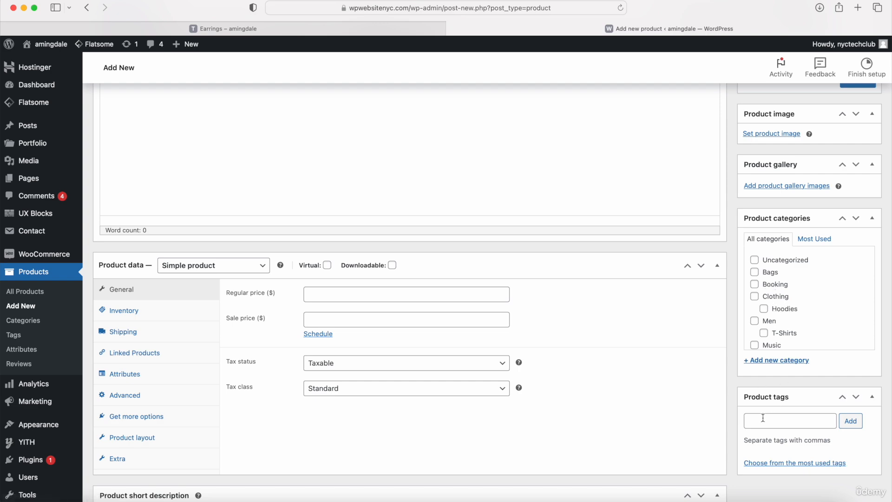
{"action": "scroll", "coordinate": [757, 414], "scroll_direction": "up", "scroll_amount": 5}
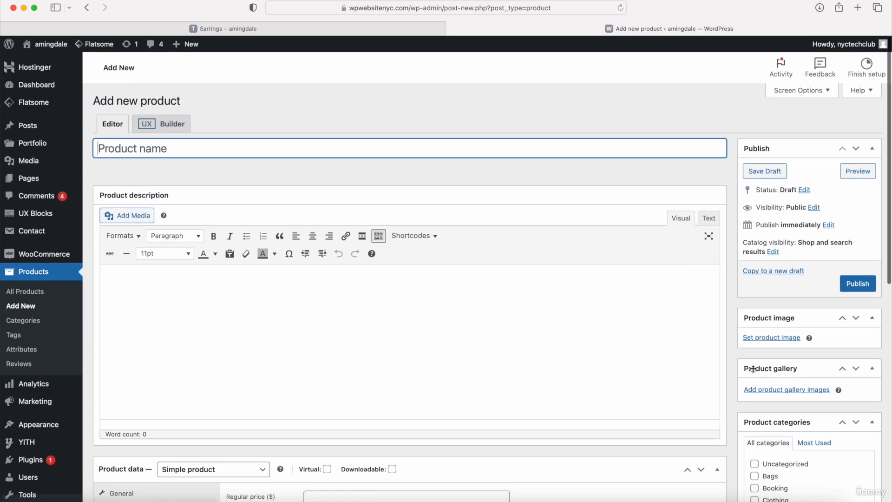
Step: Try marking the new product as featured in the catalog visibility settings and clear the mark again
{"action": "left_click", "coordinate": [774, 253]}
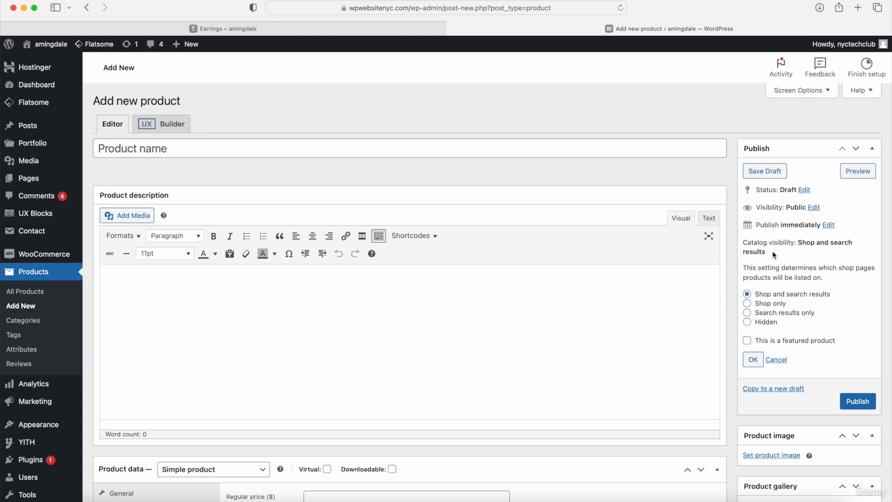
{"action": "left_click", "coordinate": [747, 341]}
{"action": "left_click", "coordinate": [753, 360]}
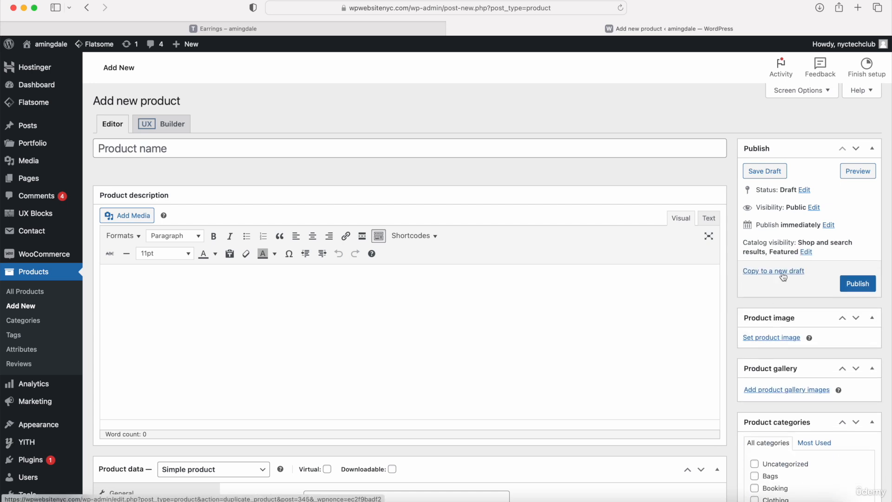
{"action": "left_click", "coordinate": [806, 252]}
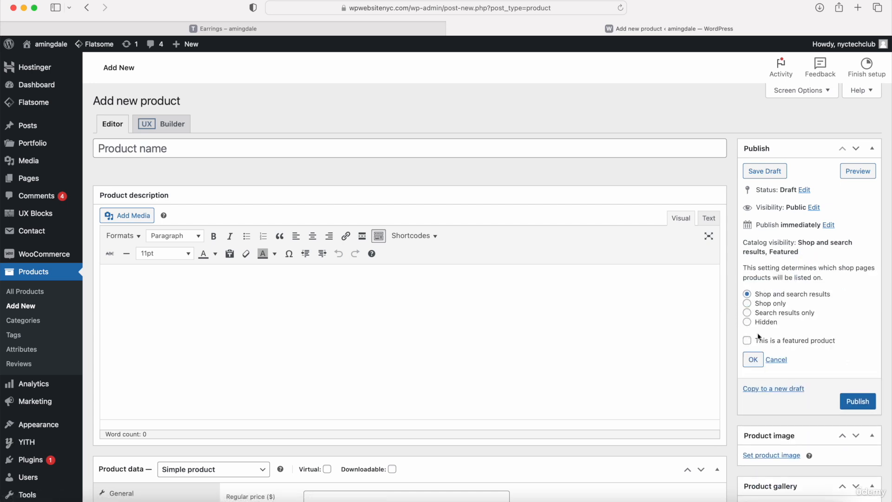
{"action": "left_click", "coordinate": [753, 360]}
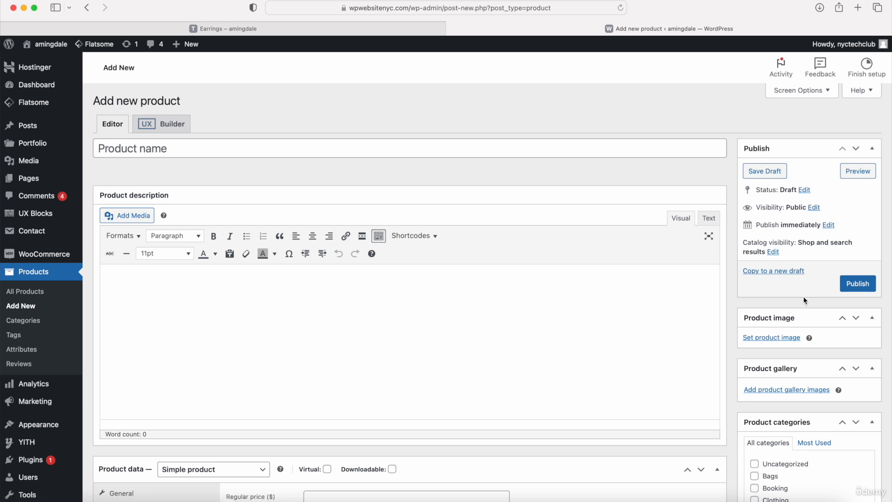
Step: Copy the title "Earrings" from the existing product page and paste it as the new product's name
{"action": "left_click", "coordinate": [275, 29]}
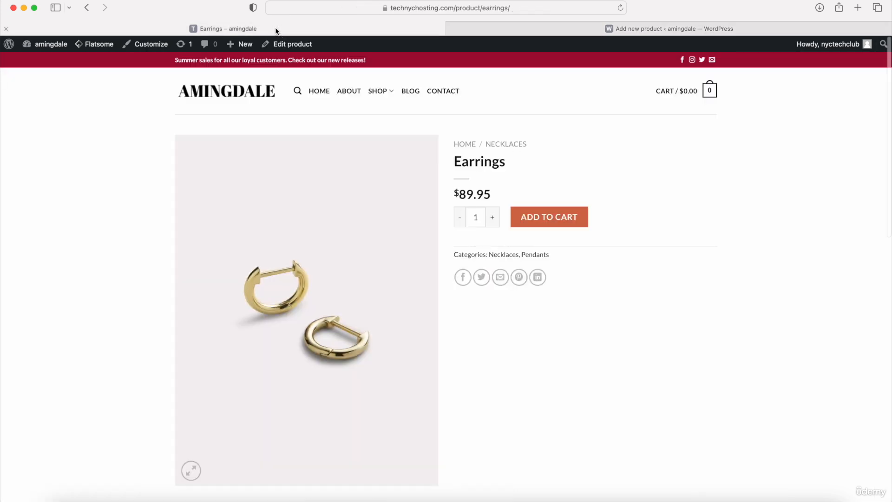
{"action": "left_click", "coordinate": [455, 162]}
{"action": "left_click_drag", "start_coordinate": [455, 162], "coordinate": [506, 162]}
{"action": "key", "text": "super+c"}
{"action": "left_click", "coordinate": [568, 33]}
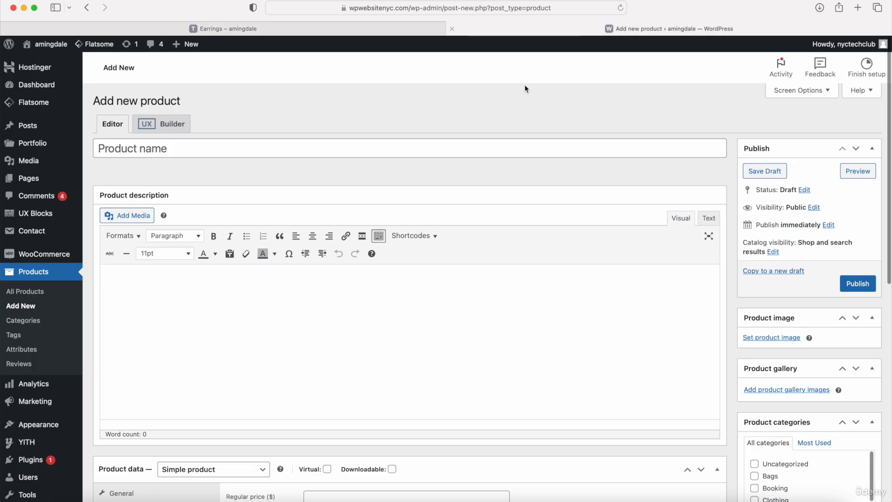
{"action": "left_click", "coordinate": [337, 143]}
{"action": "key", "text": "super+v"}
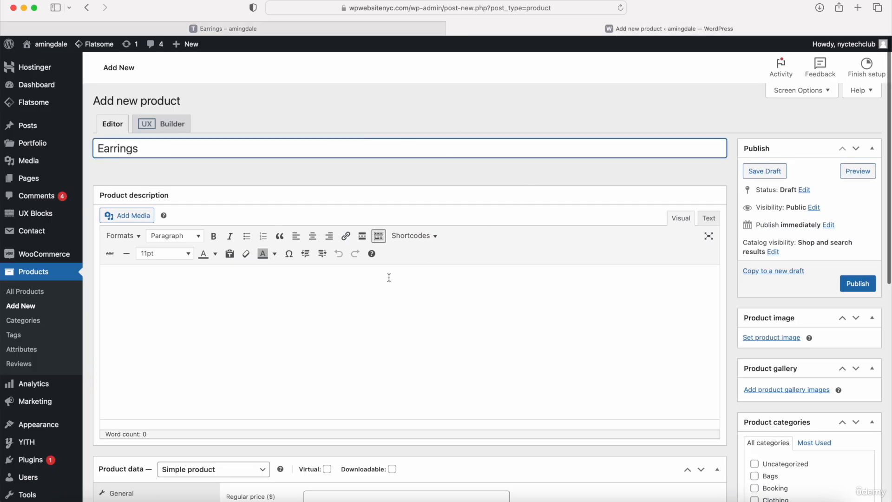
Step: Copy the Diamond Necklace page's description text and paste it into the new product's main description
{"action": "left_click", "coordinate": [258, 335]}
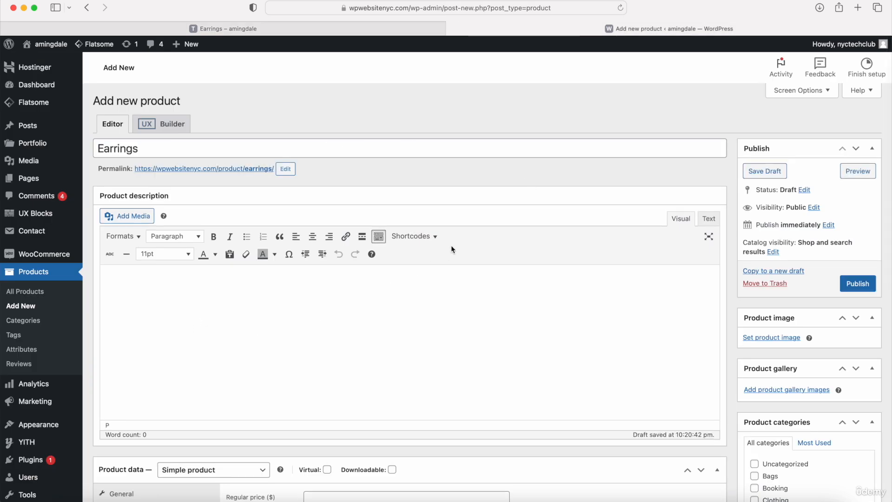
{"action": "left_click", "coordinate": [275, 30]}
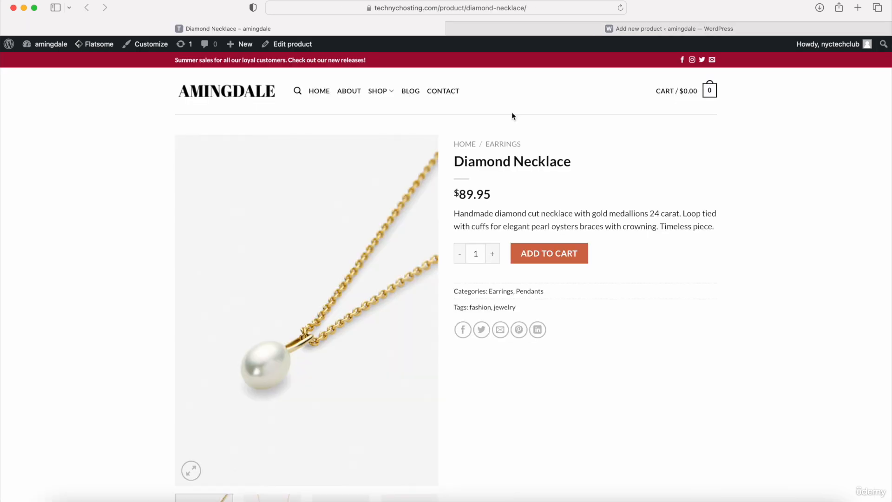
{"action": "left_click_drag", "start_coordinate": [455, 213], "coordinate": [722, 220]}
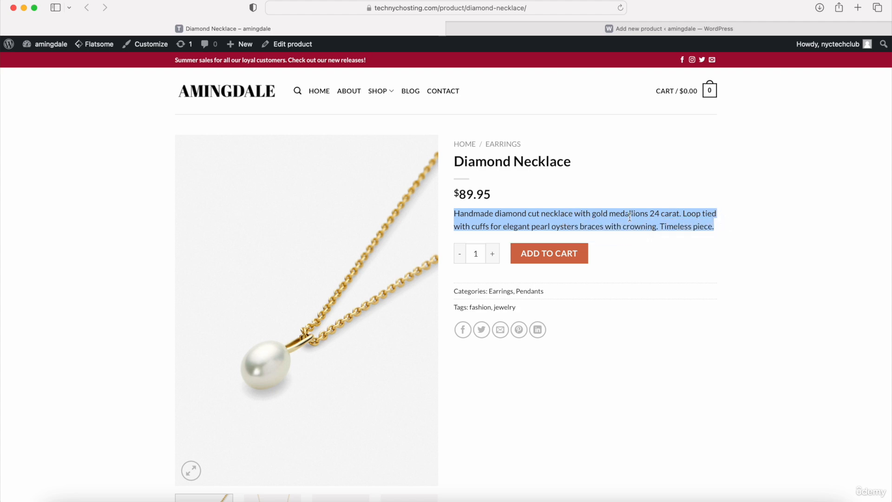
{"action": "scroll", "coordinate": [630, 217], "scroll_direction": "down", "scroll_amount": 6}
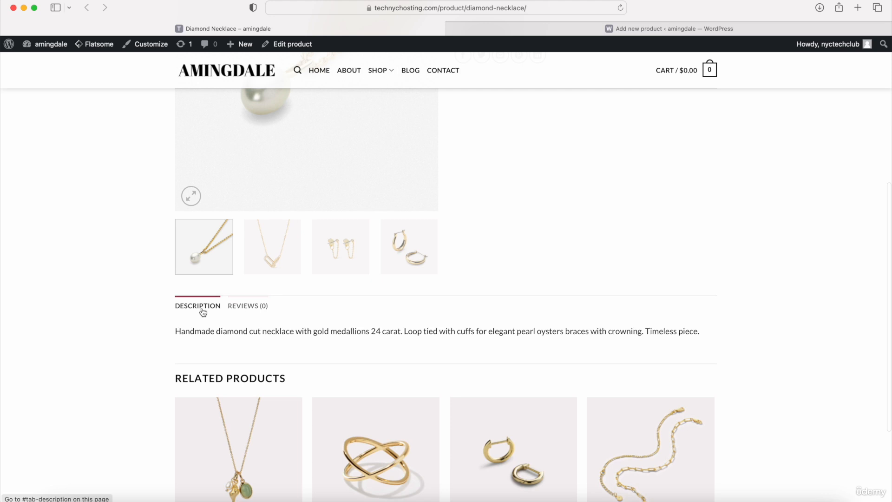
{"action": "left_click_drag", "start_coordinate": [176, 331], "coordinate": [269, 340]}
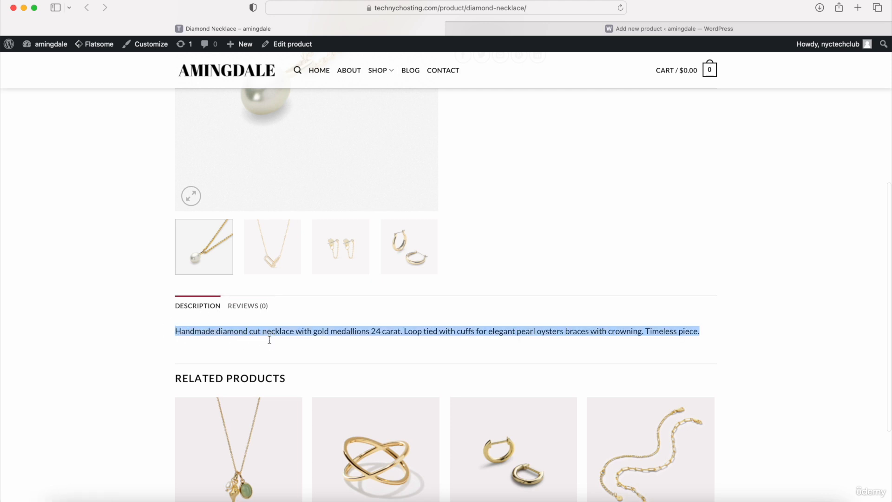
{"action": "left_click", "coordinate": [558, 29]}
{"action": "key", "text": "super+v"}
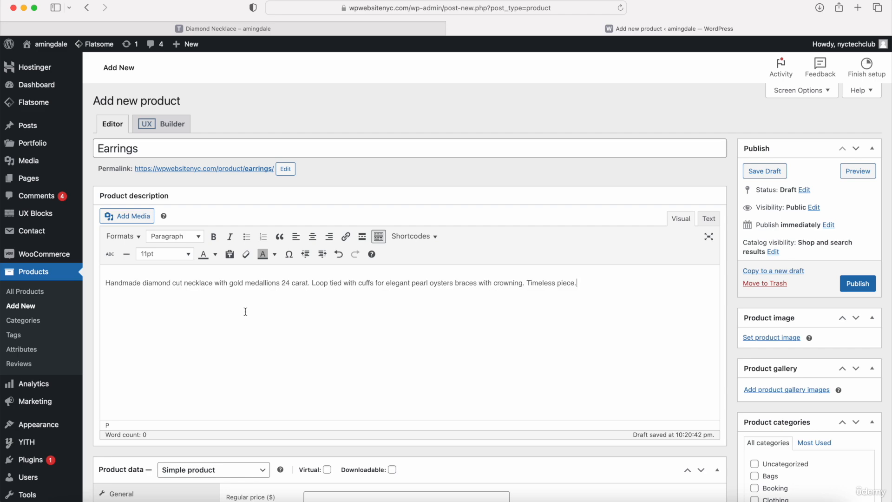
Step: View the available product types in the product data section
{"action": "scroll", "coordinate": [235, 325], "scroll_direction": "down", "scroll_amount": 5}
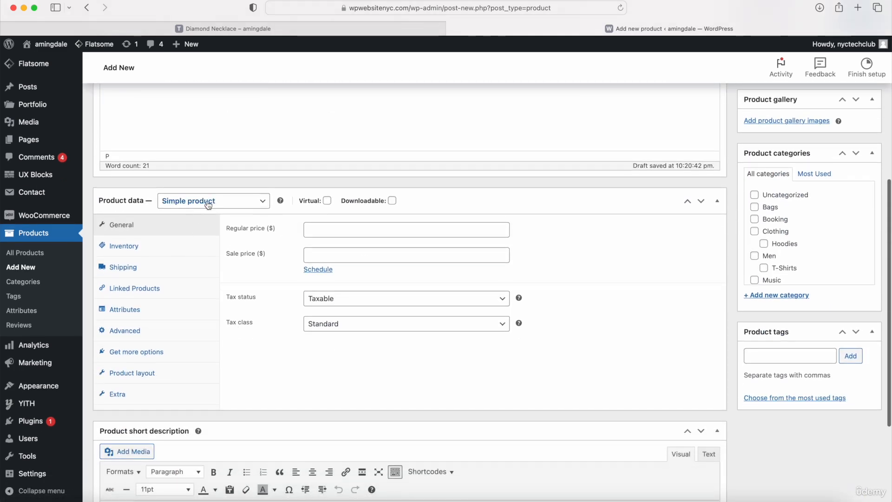
{"action": "left_click", "coordinate": [200, 201]}
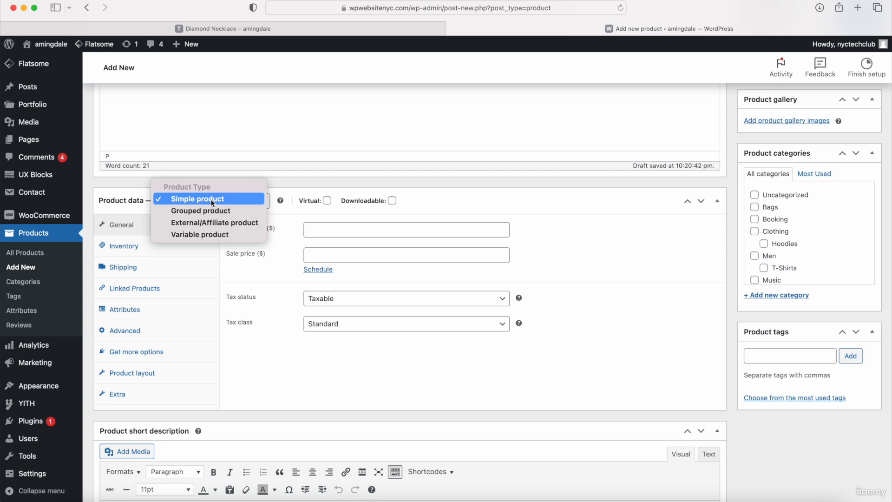
{"action": "left_click", "coordinate": [291, 186]}
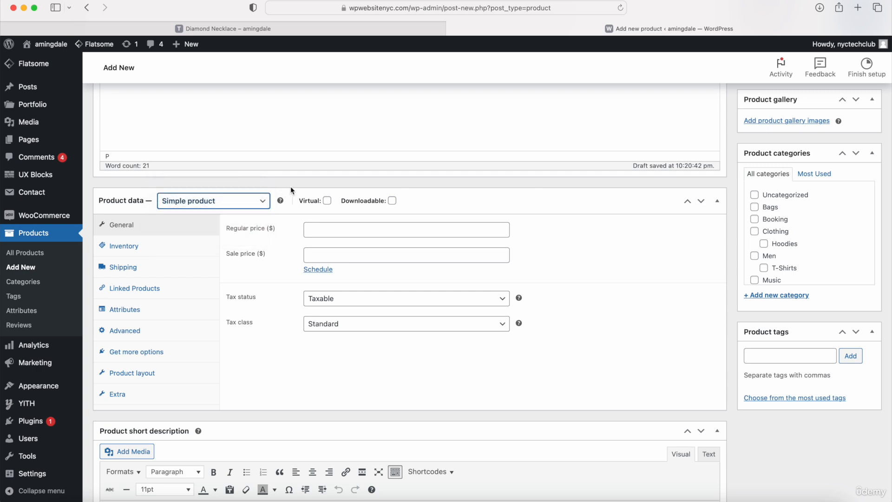
Step: Try the Virtual and Downloadable options for the product and clear both again
{"action": "left_click", "coordinate": [327, 201]}
{"action": "left_click", "coordinate": [327, 201]}
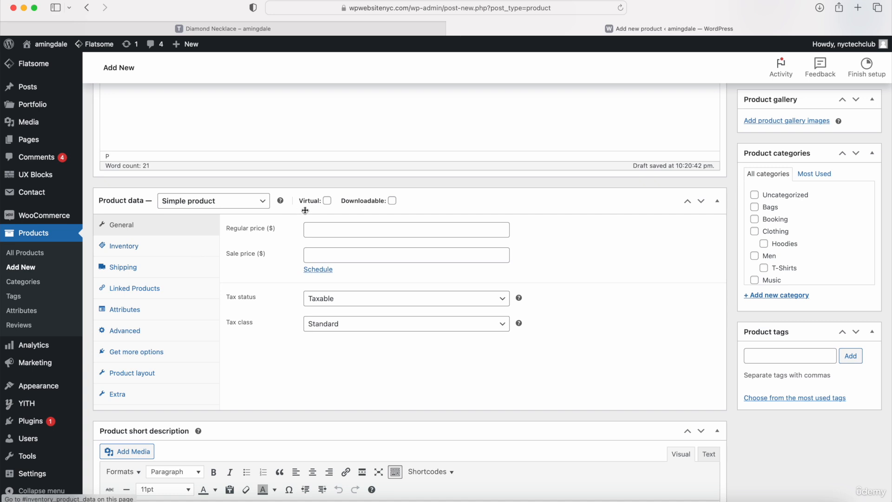
{"action": "left_click", "coordinate": [327, 201]}
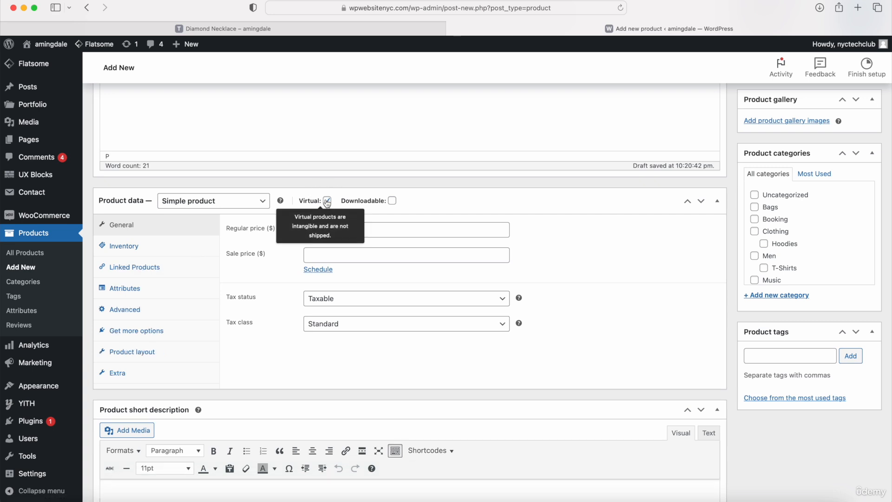
{"action": "left_click", "coordinate": [392, 201]}
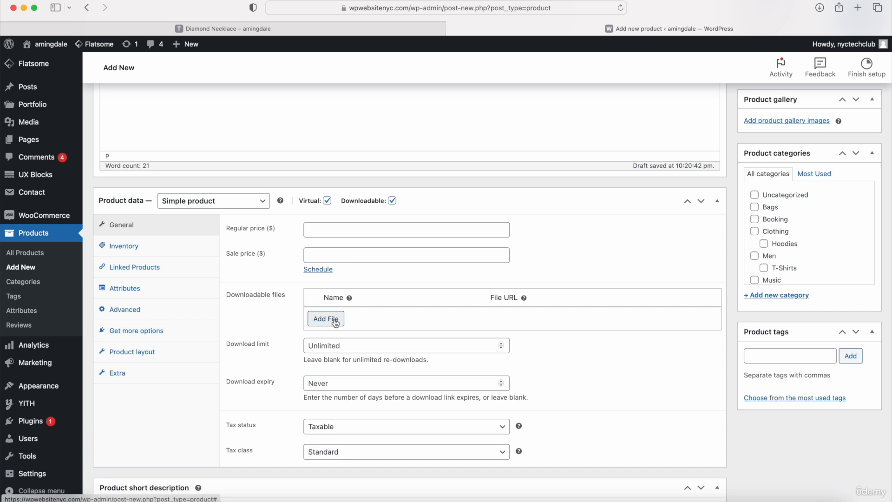
{"action": "left_click", "coordinate": [392, 200]}
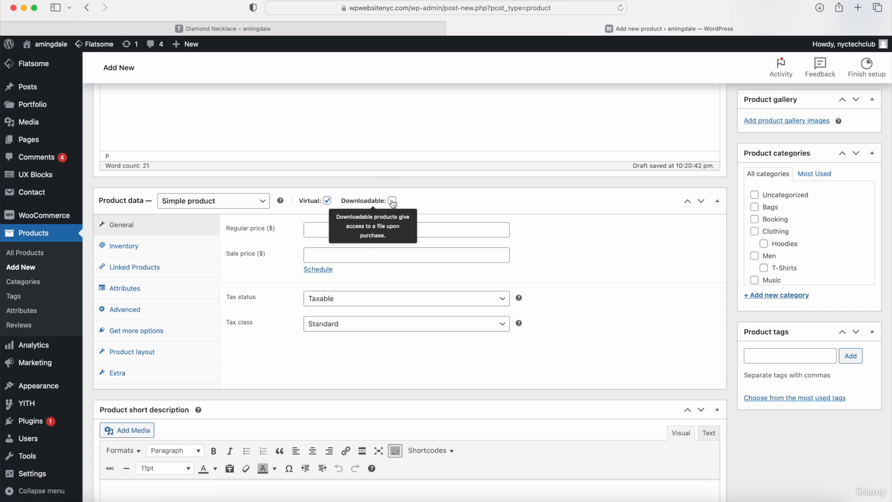
{"action": "left_click", "coordinate": [327, 200]}
Step: Set the product's regular price to $74.95 and open its inventory settings at the SKU
{"action": "left_click", "coordinate": [336, 229]}
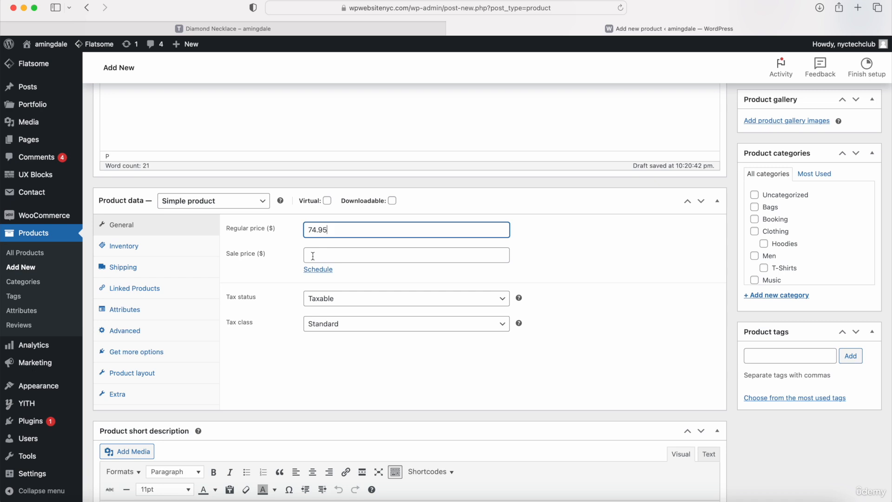
{"action": "left_click", "coordinate": [129, 251]}
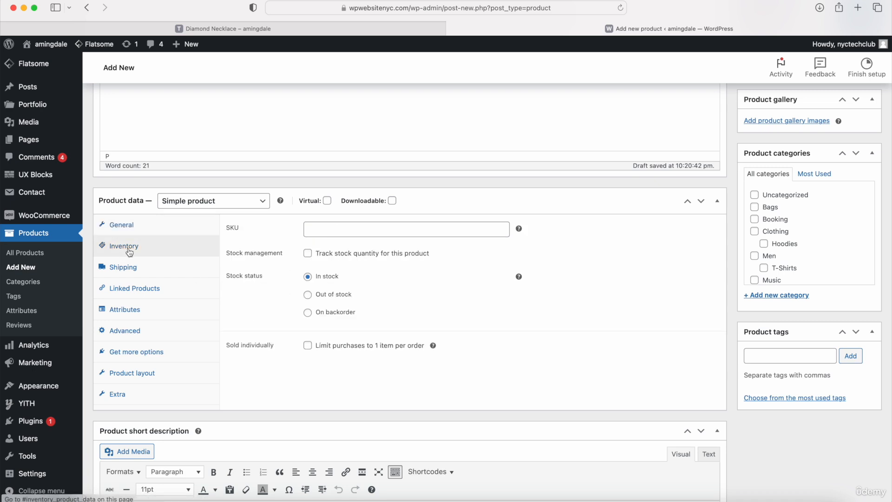
{"action": "left_click", "coordinate": [325, 229]}
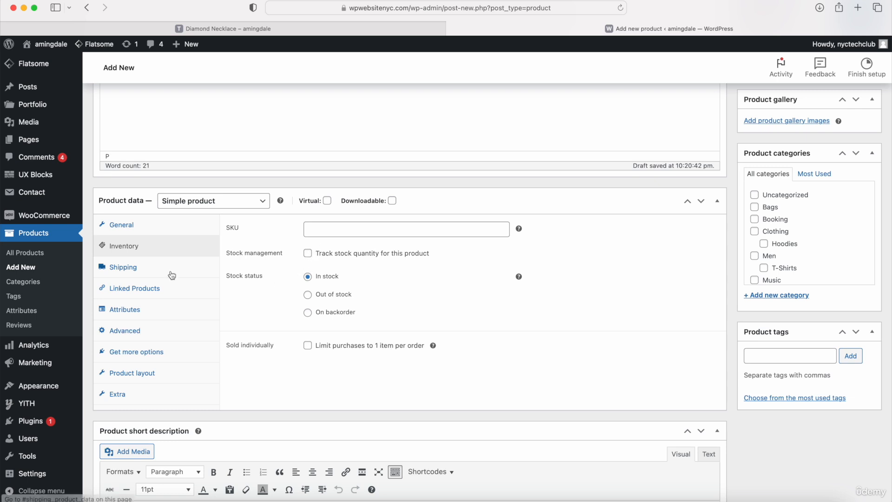
Step: Set the product's shipping weight to .5 lbs and its length, width and height to 10 in each
{"action": "left_click", "coordinate": [149, 273]}
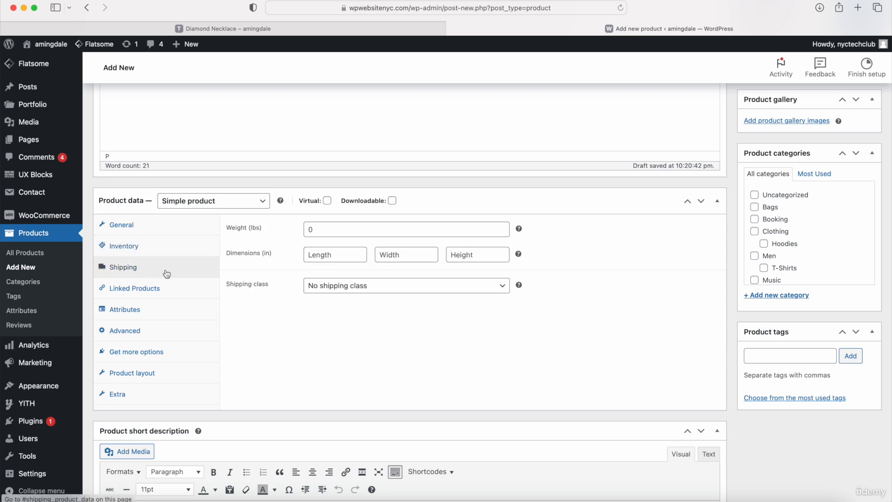
{"action": "left_click", "coordinate": [320, 230]}
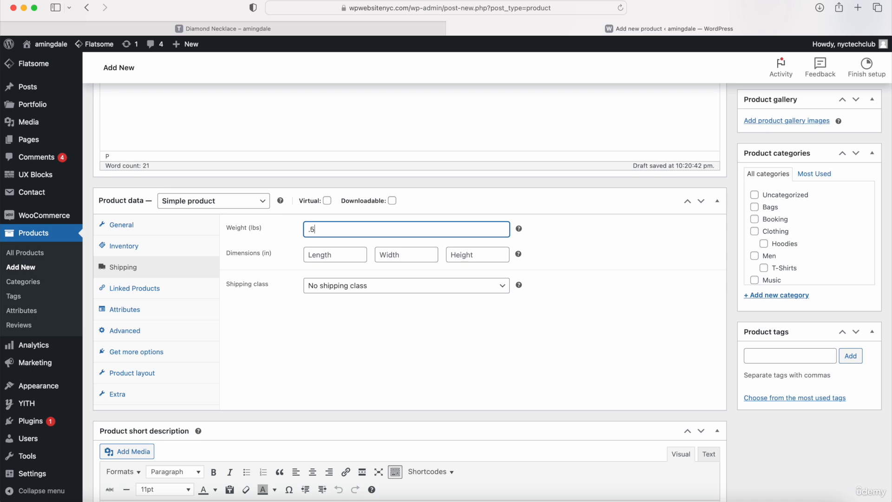
{"action": "left_click", "coordinate": [326, 256]}
{"action": "type", "text": "10"}
{"action": "key", "text": "Tab"}
{"action": "type", "text": "10"}
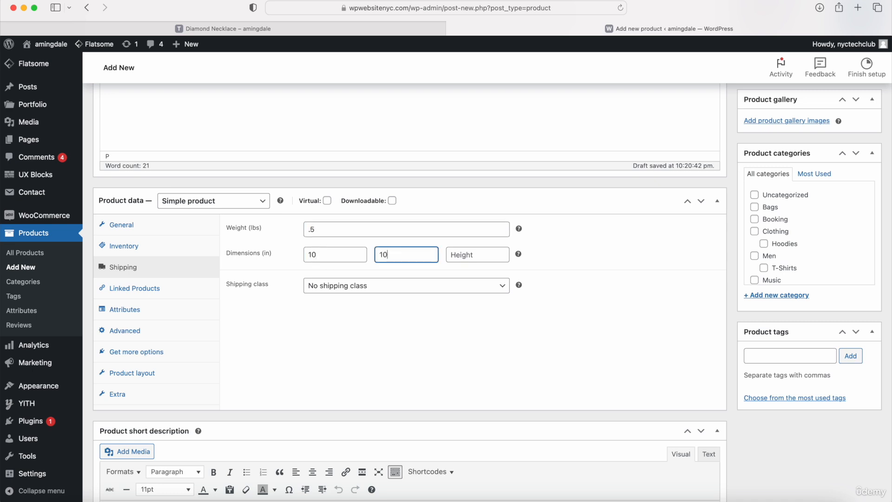
{"action": "key", "text": "Tab"}
{"action": "type", "text": "10"}
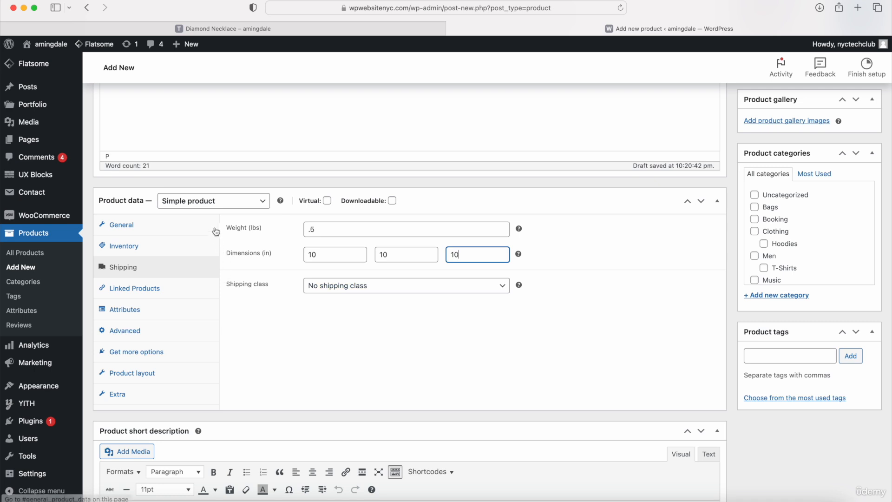
Step: Check the Variable product choice among the product types and close the list without changing the type
{"action": "left_click", "coordinate": [216, 200]}
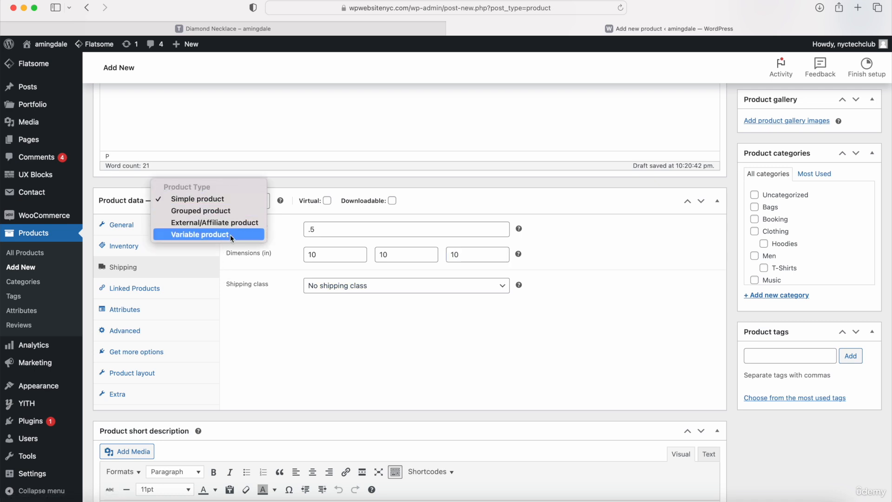
{"action": "left_click", "coordinate": [237, 267]}
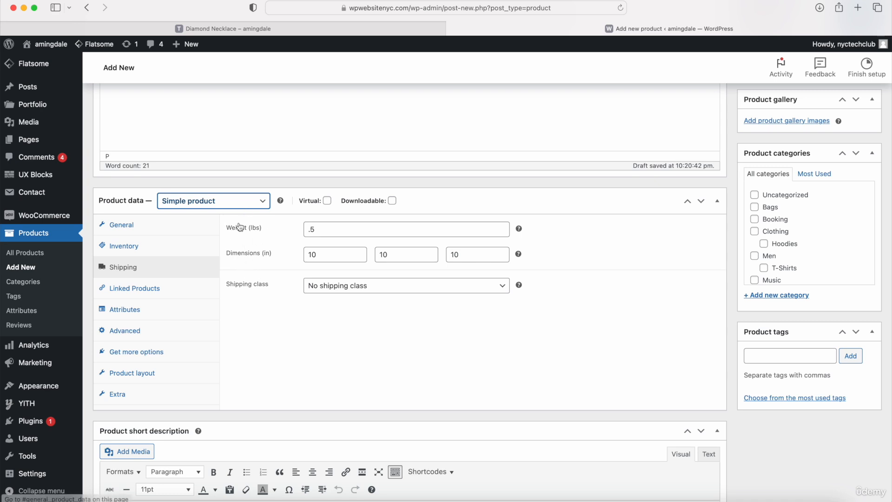
Step: Copy the short description from the Diamond Necklace page and paste it into the new product's short description
{"action": "scroll", "coordinate": [249, 203], "scroll_direction": "down", "scroll_amount": 5}
{"action": "left_click", "coordinate": [150, 399]}
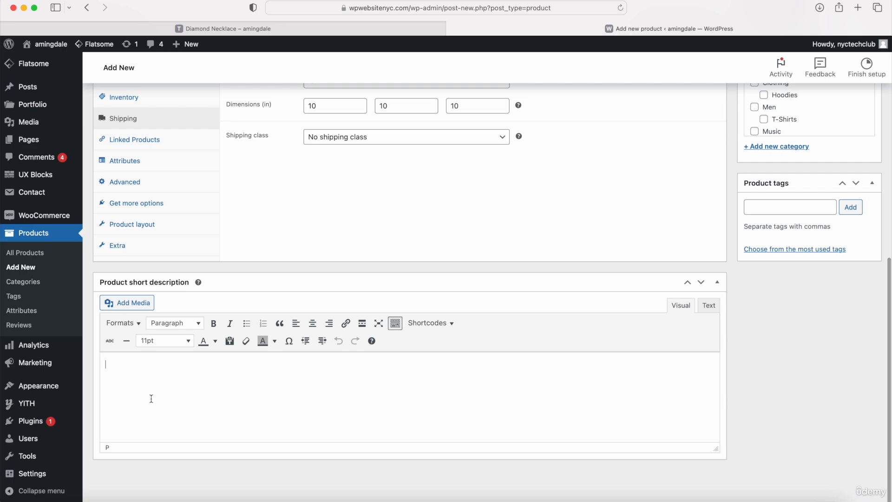
{"action": "left_click", "coordinate": [329, 28]}
{"action": "scroll", "coordinate": [533, 216], "scroll_direction": "up", "scroll_amount": 3}
{"action": "scroll", "coordinate": [533, 215], "scroll_direction": "up", "scroll_amount": 3}
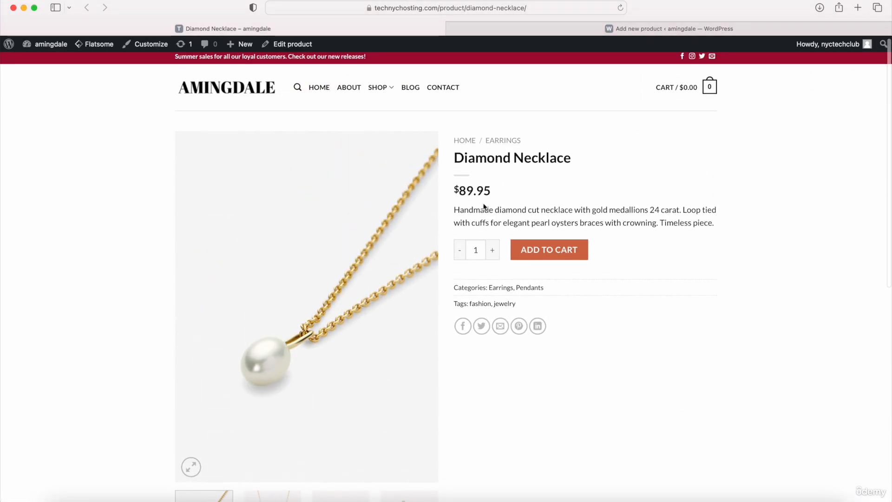
{"action": "left_click_drag", "start_coordinate": [455, 211], "coordinate": [726, 226]}
{"action": "key", "text": "super+c"}
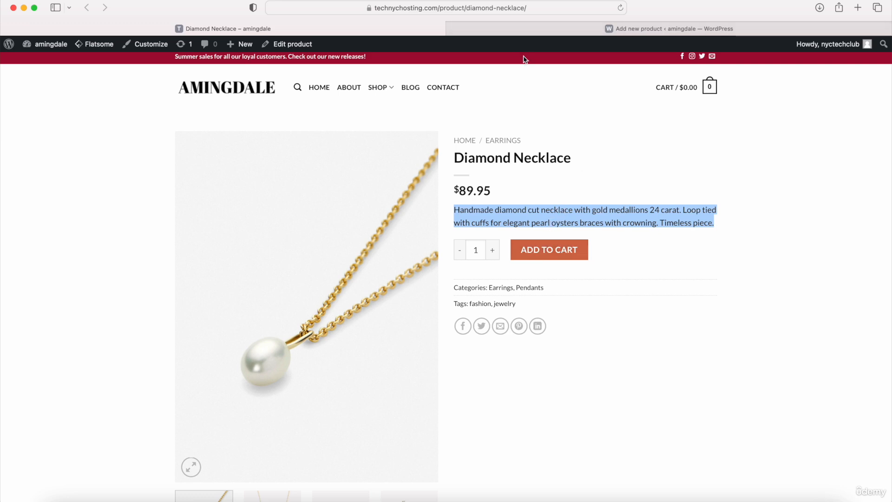
{"action": "left_click", "coordinate": [510, 32]}
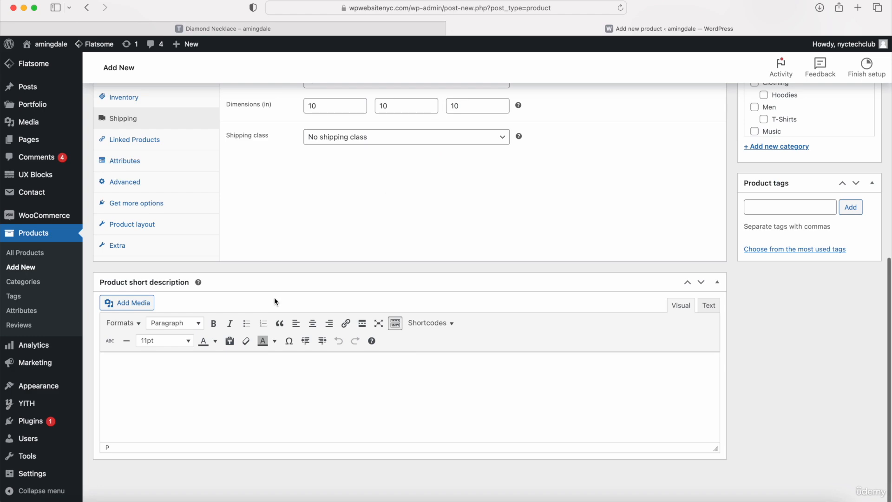
{"action": "key", "text": "super+v"}
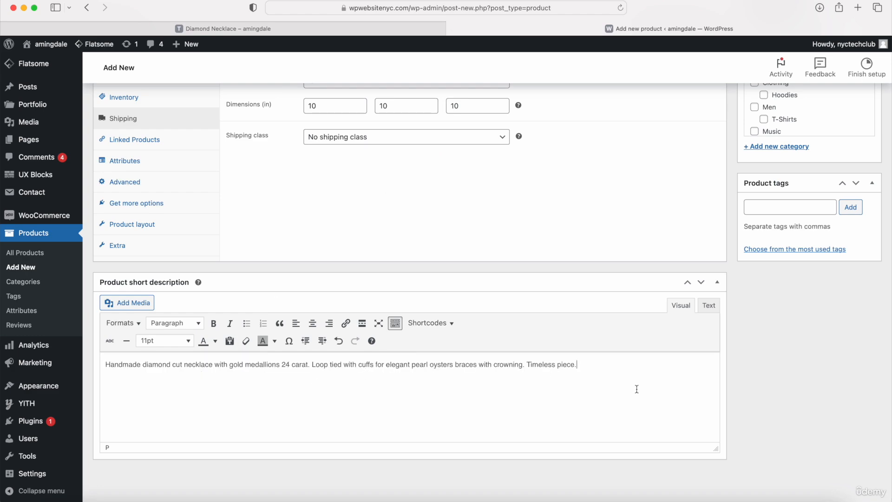
Step: Set the product image to jewelry38.jpg from the media library
{"action": "scroll", "coordinate": [726, 399], "scroll_direction": "up", "scroll_amount": 10}
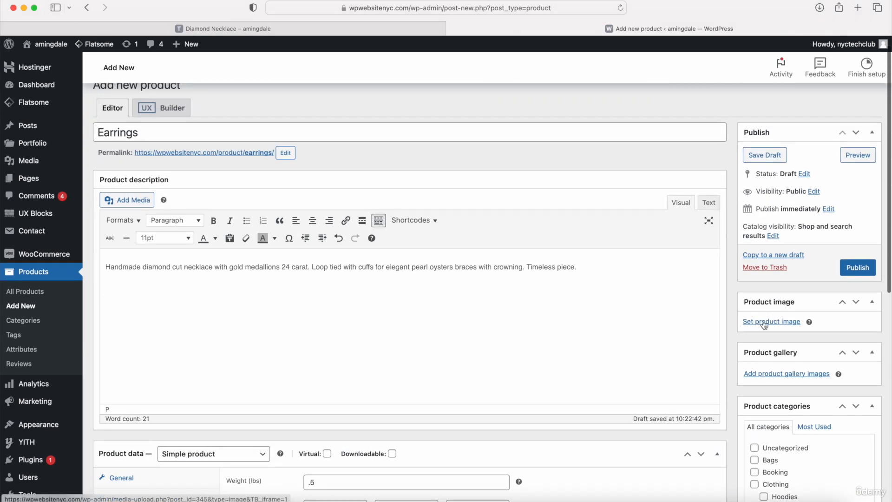
{"action": "left_click", "coordinate": [763, 324]}
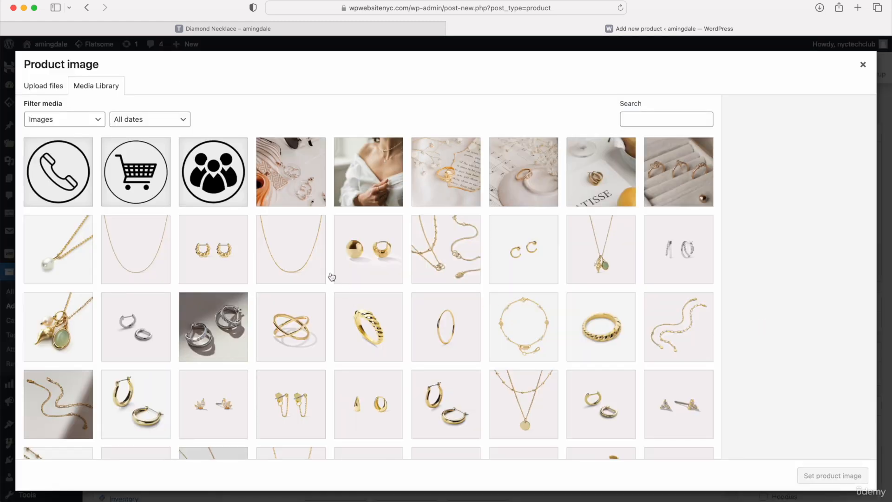
{"action": "left_click", "coordinate": [216, 261]}
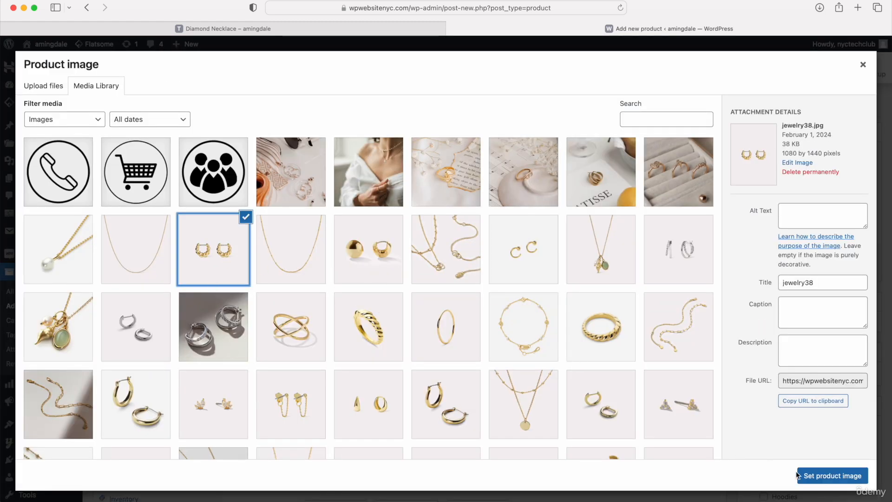
{"action": "left_click", "coordinate": [816, 477]}
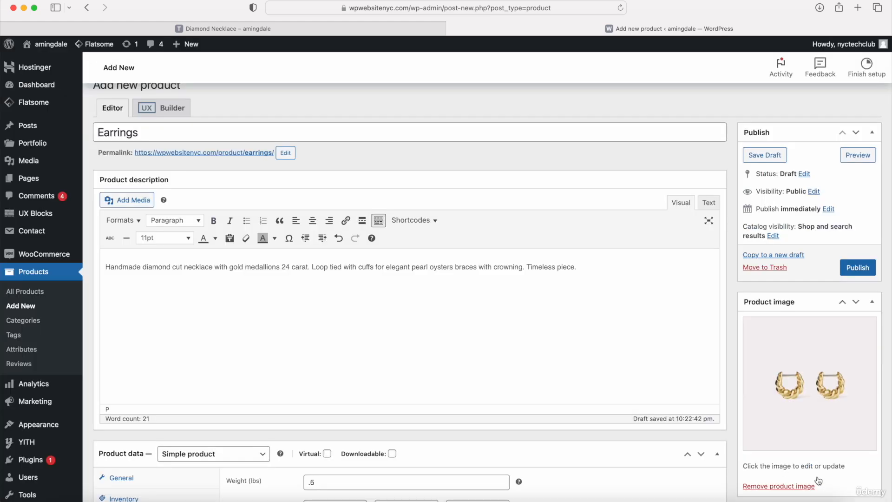
Step: Add the gold ball earrings, jewelry41.jpg and jewelry3.jpg to the product gallery, and move the ball earrings to second place
{"action": "scroll", "coordinate": [784, 384], "scroll_direction": "down", "scroll_amount": 5}
{"action": "scroll", "coordinate": [784, 384], "scroll_direction": "down", "scroll_amount": 2}
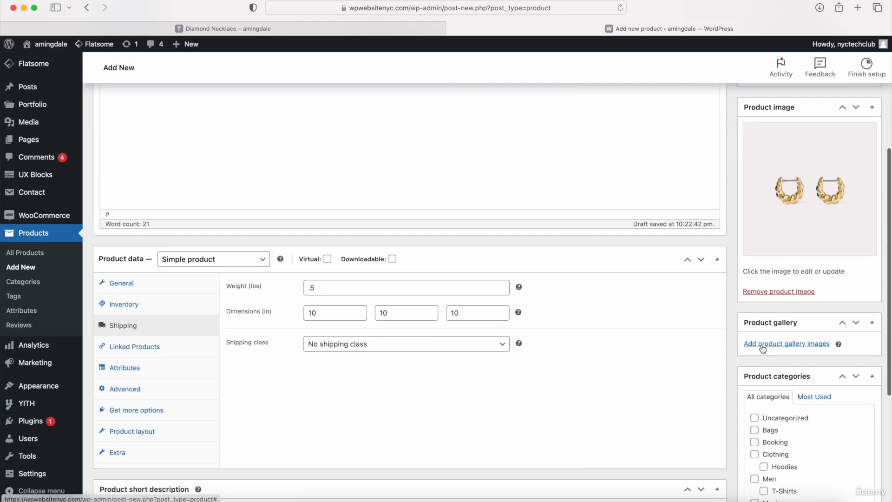
{"action": "left_click", "coordinate": [763, 344]}
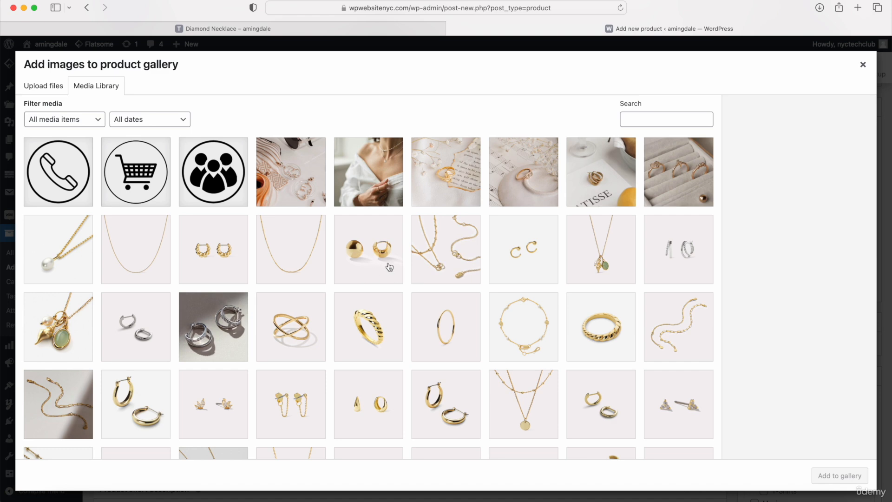
{"action": "left_click", "coordinate": [380, 271]}
{"action": "left_click", "coordinate": [539, 255]}
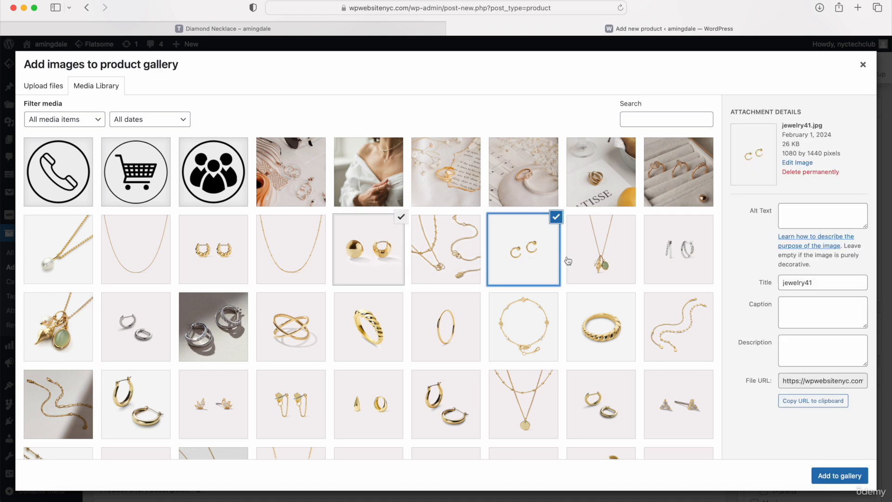
{"action": "left_click", "coordinate": [590, 335]}
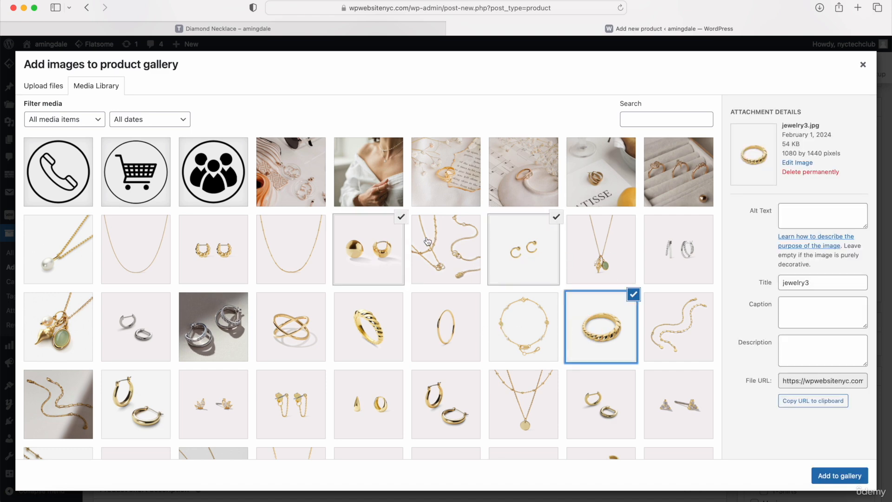
{"action": "left_click", "coordinate": [828, 476]}
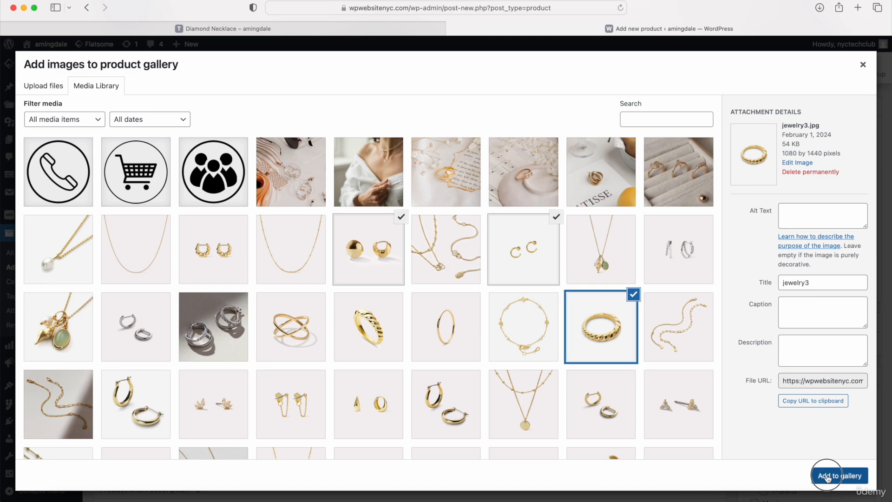
{"action": "left_click_drag", "start_coordinate": [769, 361], "coordinate": [811, 360]}
Step: Add new product categories by entering "Earrings, Gold"
{"action": "scroll", "coordinate": [775, 356], "scroll_direction": "down", "scroll_amount": 5}
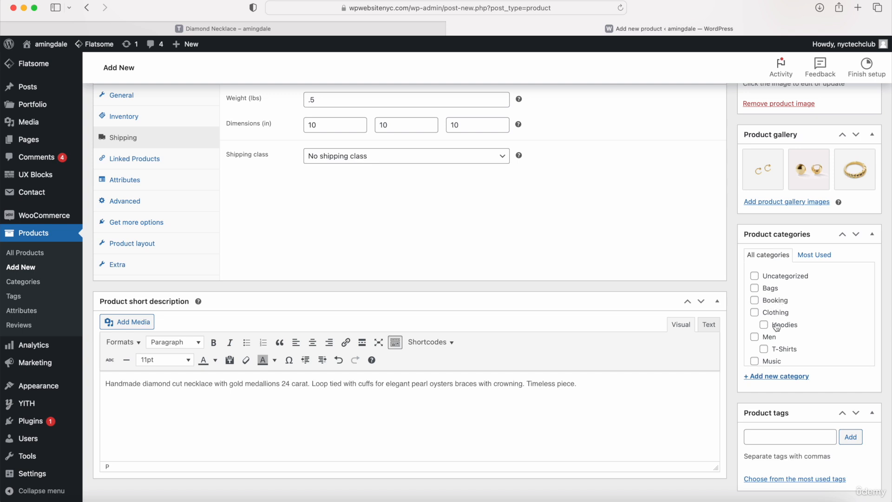
{"action": "left_click", "coordinate": [764, 377]}
{"action": "type", "text": "Earri"}
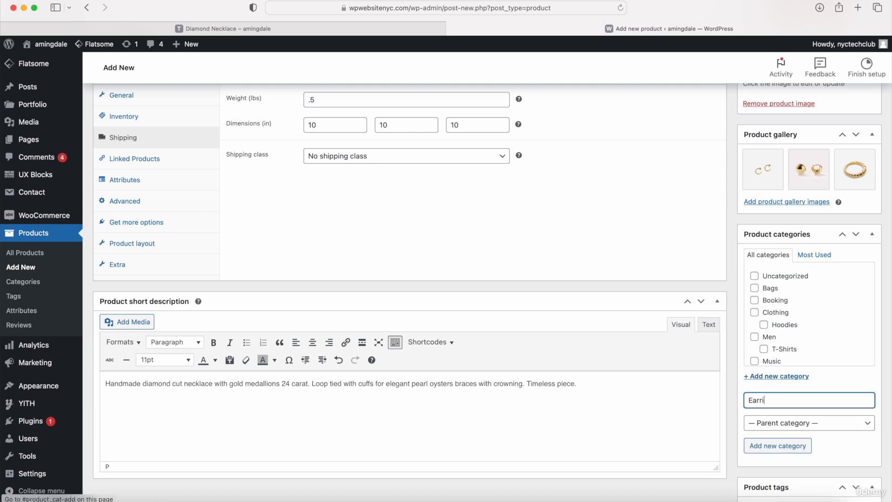
{"action": "type", "text": "ngs, Gold"}
{"action": "key", "text": "Return"}
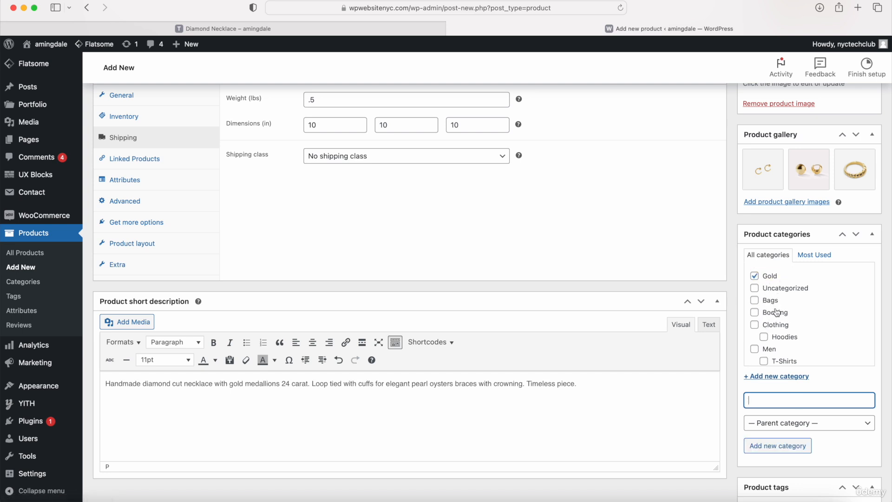
Step: Add the product tags casual, professional and stylish
{"action": "scroll", "coordinate": [776, 313], "scroll_direction": "down", "scroll_amount": 5}
{"action": "scroll", "coordinate": [769, 302], "scroll_direction": "up", "scroll_amount": 5}
{"action": "scroll", "coordinate": [737, 278], "scroll_direction": "down", "scroll_amount": 3}
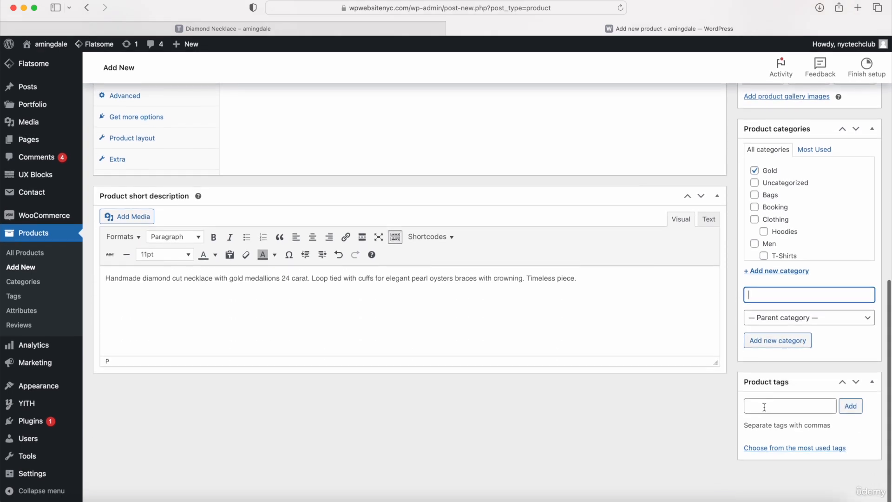
{"action": "left_click", "coordinate": [766, 408]}
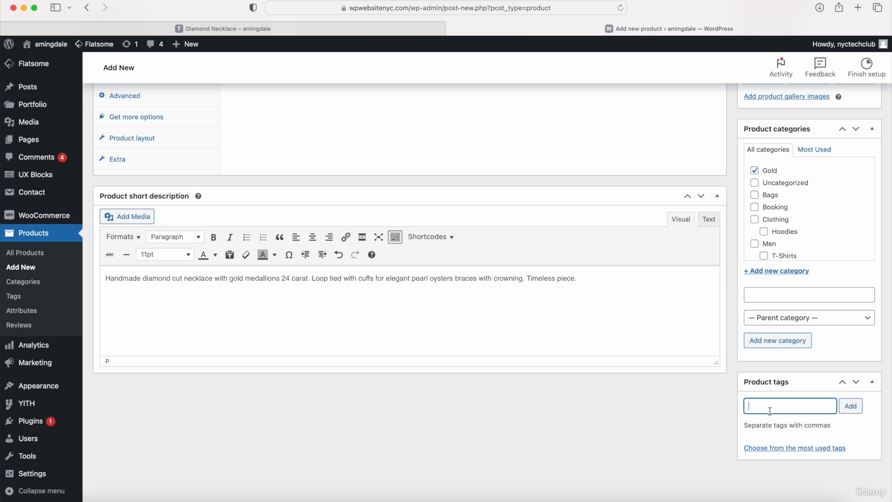
{"action": "type", "text": "cas"}
{"action": "type", "text": "ual, professional,"}
{"action": "type", "text": " stylish"}
{"action": "key", "text": "Return"}
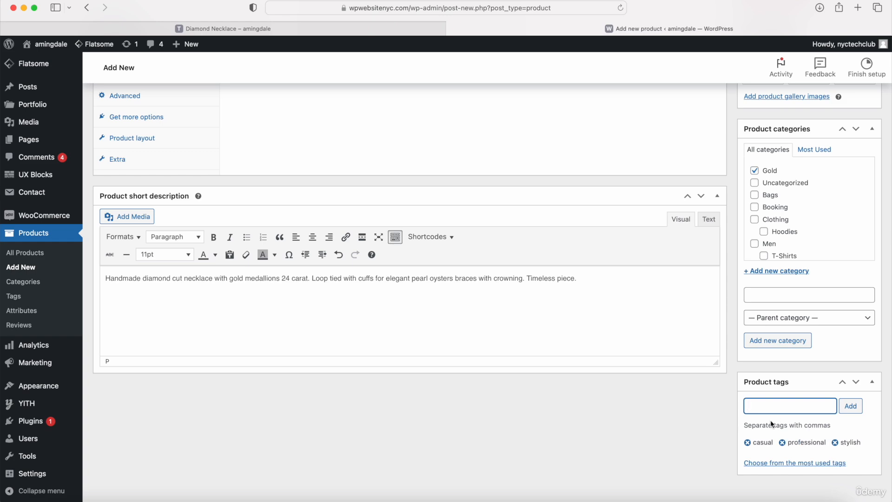
Step: Publish the Earrings product and view its page in the store
{"action": "scroll", "coordinate": [743, 279], "scroll_direction": "up", "scroll_amount": 10}
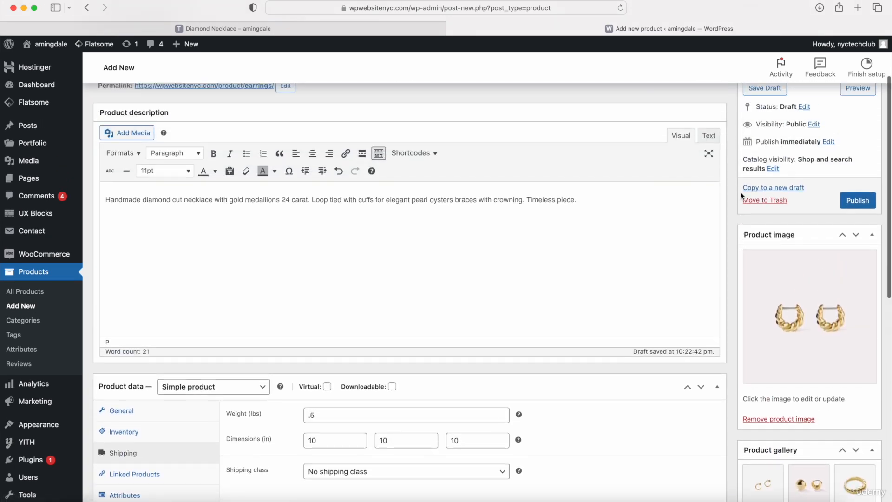
{"action": "scroll", "coordinate": [740, 192], "scroll_direction": "up", "scroll_amount": 2}
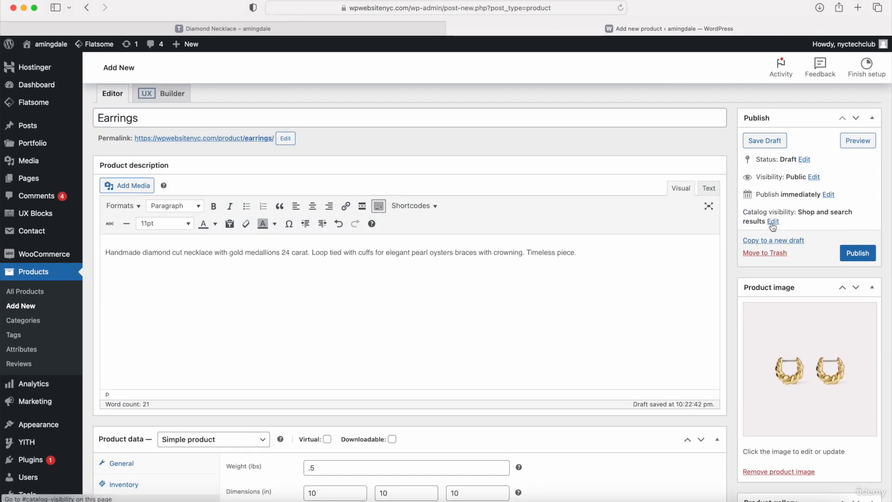
{"action": "left_click", "coordinate": [853, 255]}
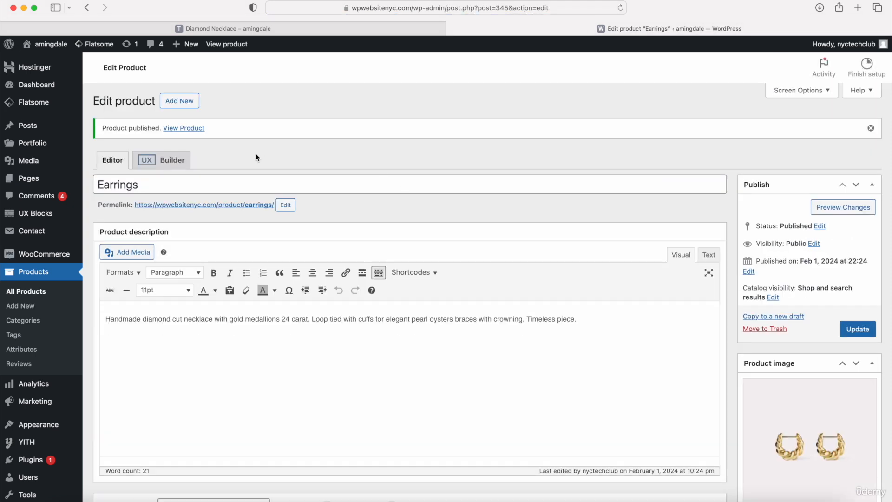
{"action": "left_click", "coordinate": [177, 133]}
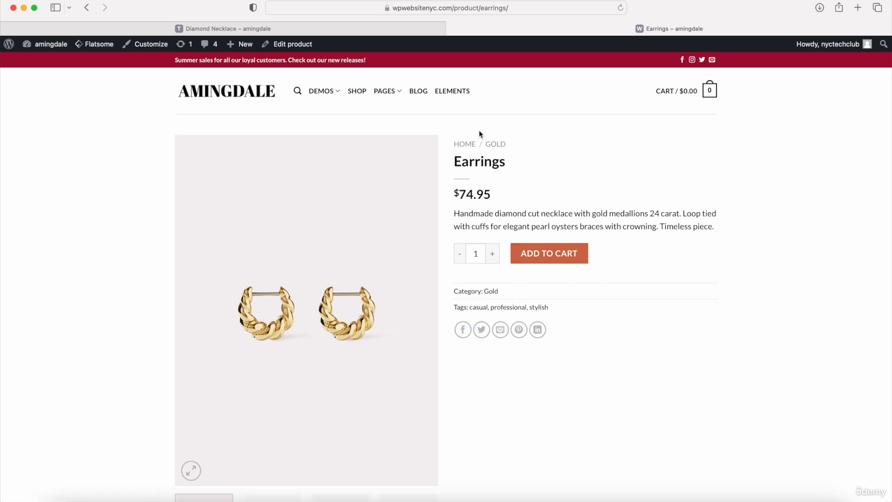
Step: Open the style colors in the theme customizer and copy the primary color's hex code
{"action": "left_click", "coordinate": [149, 44]}
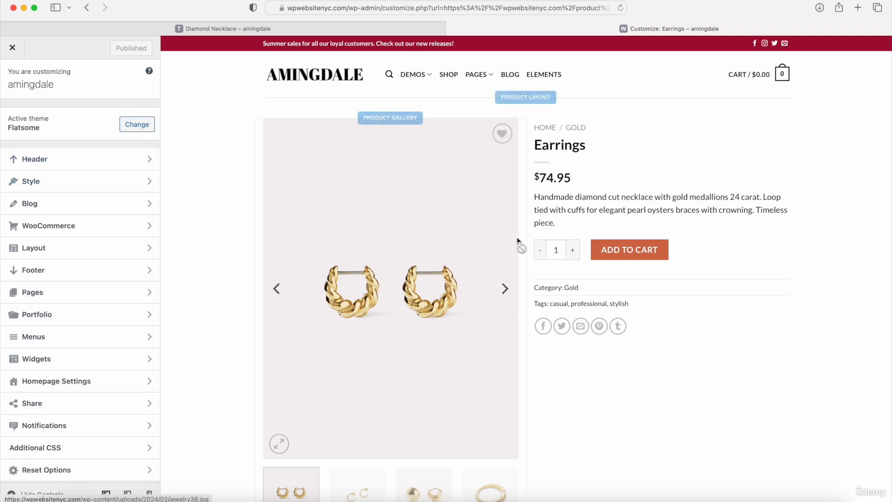
{"action": "left_click", "coordinate": [64, 185]}
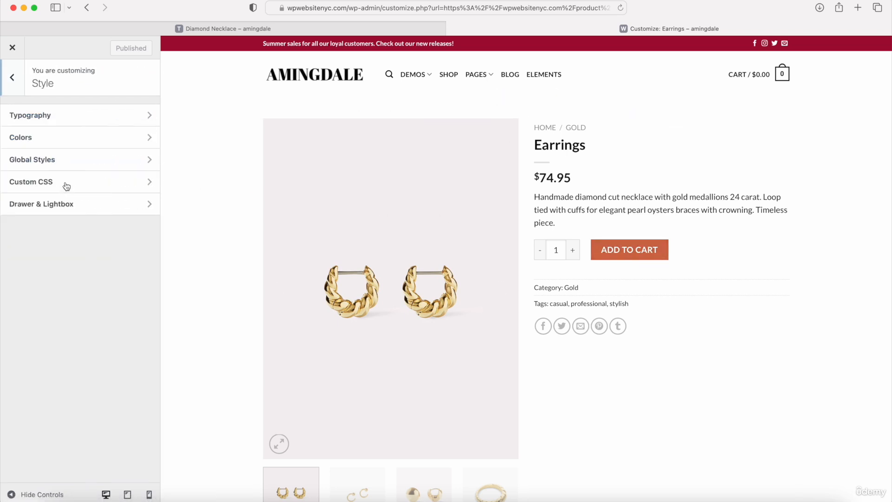
{"action": "left_click", "coordinate": [44, 141]}
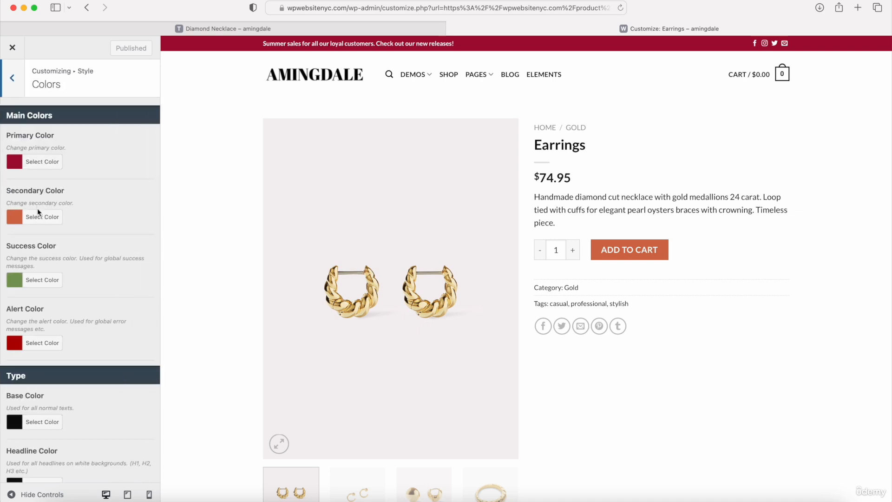
{"action": "left_click", "coordinate": [42, 161]}
{"action": "double_click", "coordinate": [82, 163]}
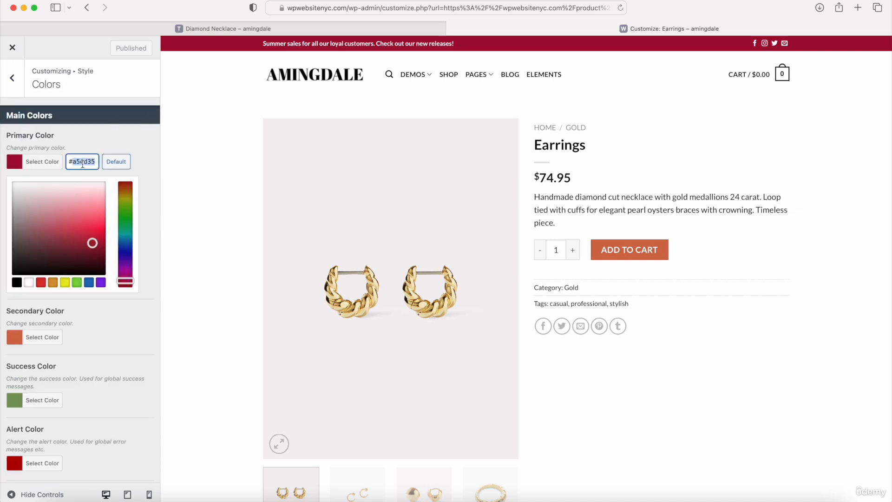
{"action": "left_click", "coordinate": [47, 161]}
Step: Set the theme's secondary color to #a50d35 and close its color picker
{"action": "left_click", "coordinate": [44, 216]}
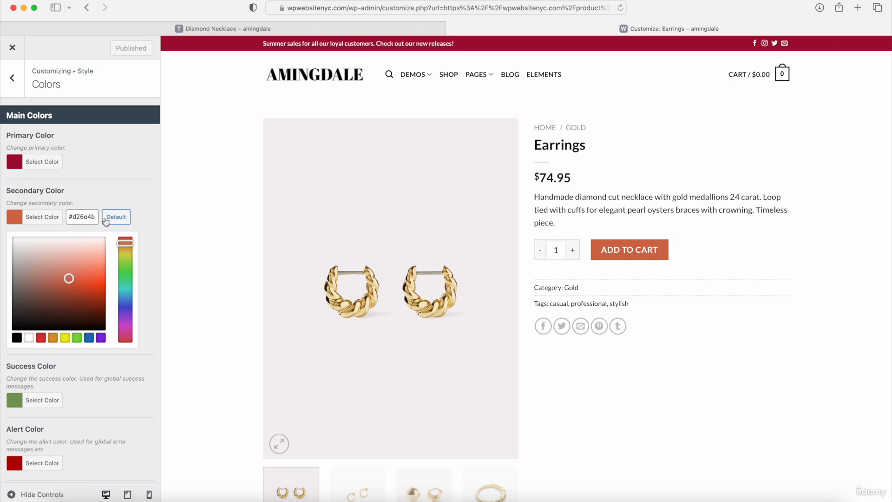
{"action": "left_click", "coordinate": [82, 218]}
{"action": "double_click", "coordinate": [82, 218]}
{"action": "type", "text": "a50d35"}
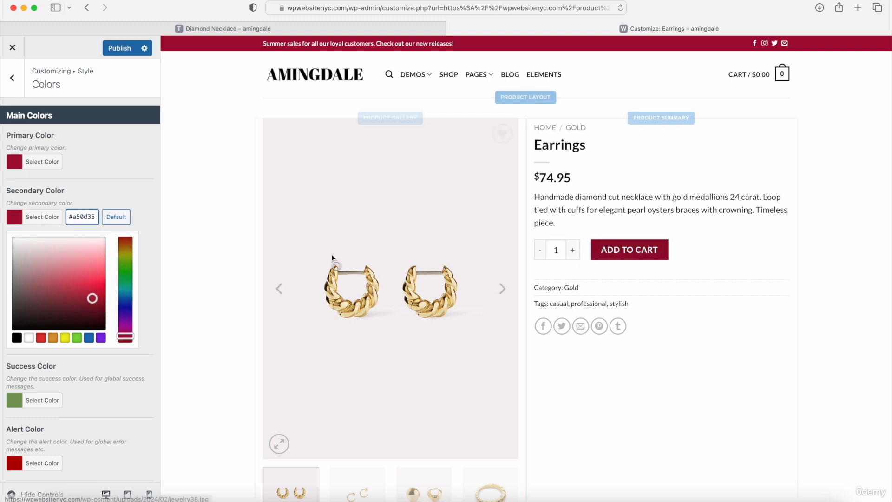
{"action": "left_click", "coordinate": [44, 217]}
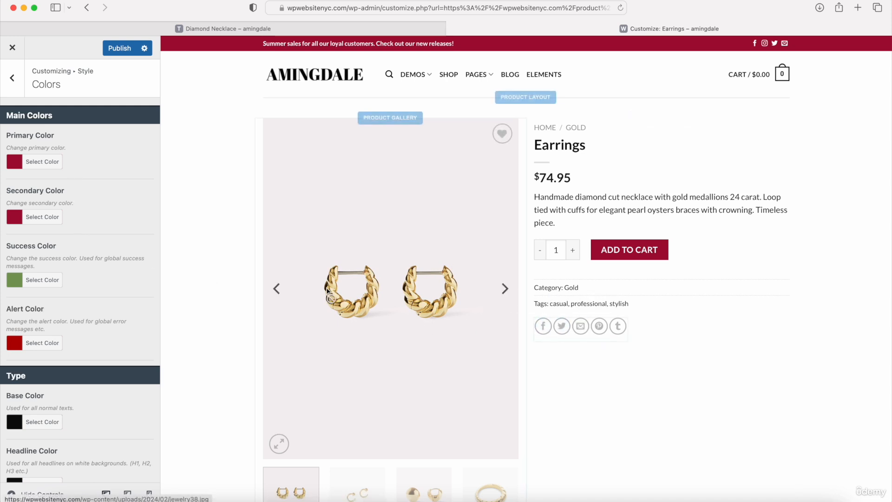
Step: Remove Tumblr from the share icons in the customizer's Share settings
{"action": "left_click", "coordinate": [13, 86]}
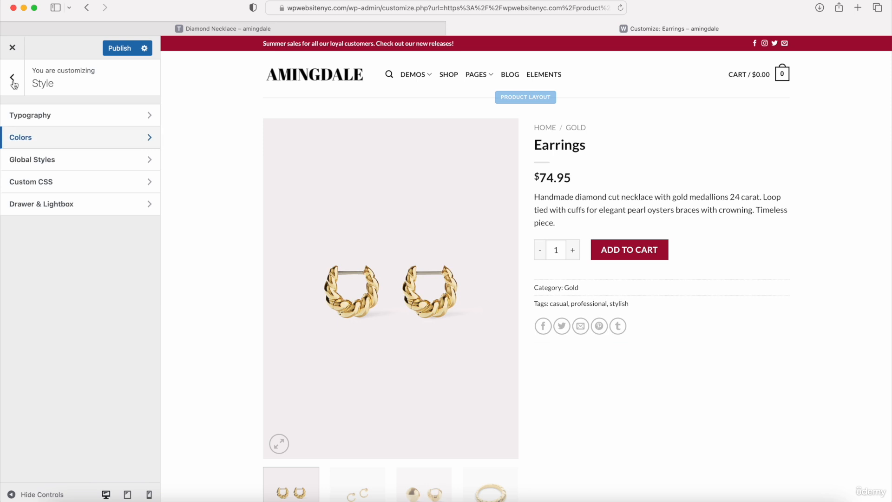
{"action": "left_click", "coordinate": [13, 78]}
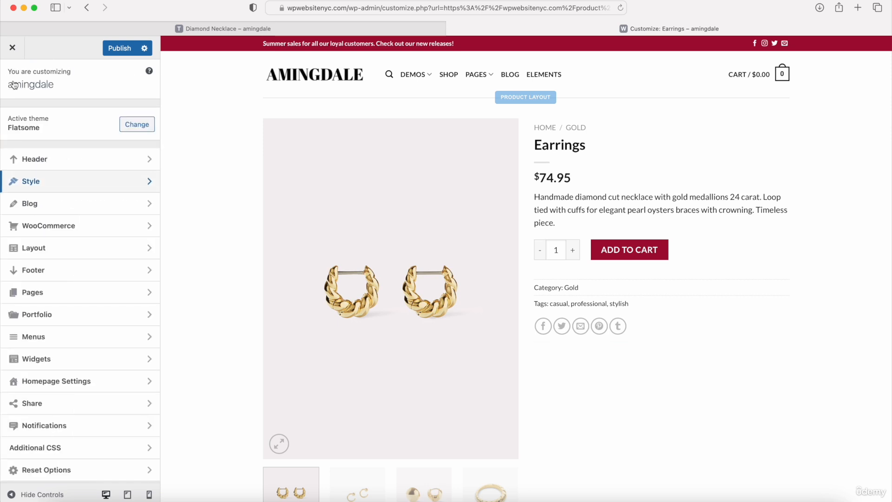
{"action": "left_click", "coordinate": [51, 410]}
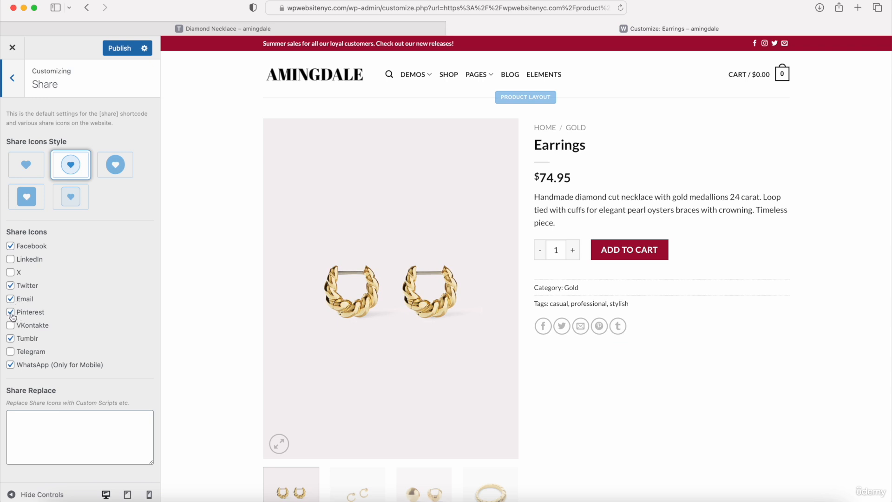
{"action": "left_click", "coordinate": [13, 343]}
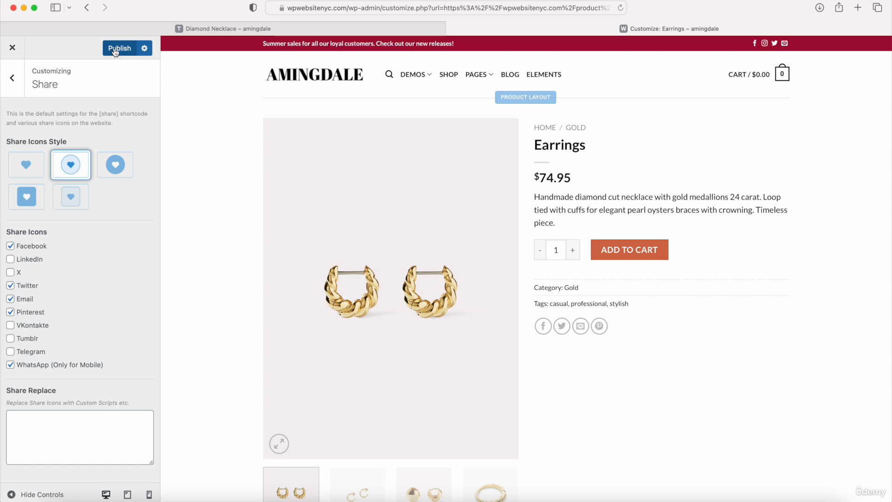
Step: Publish the customizer changes, then return to the Earrings product page and review it down to the footer
{"action": "left_click", "coordinate": [20, 82]}
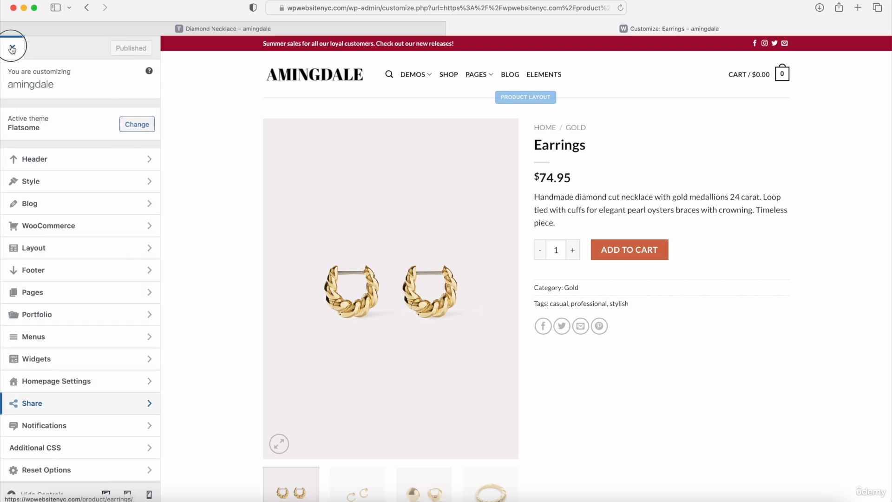
{"action": "left_click", "coordinate": [12, 47]}
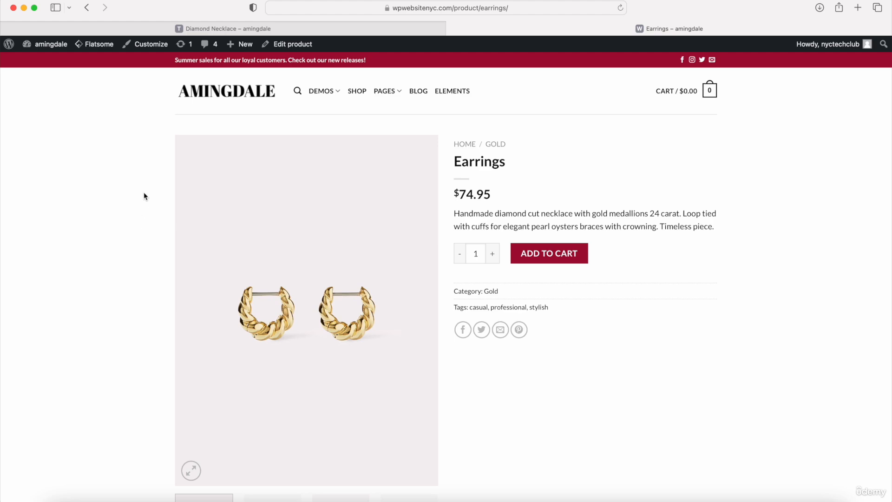
{"action": "scroll", "coordinate": [128, 193], "scroll_direction": "down", "scroll_amount": 5}
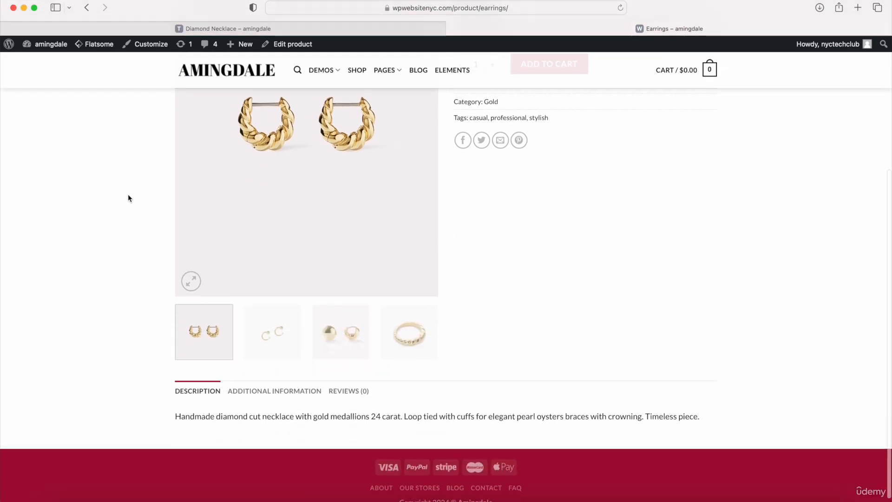
{"action": "scroll", "coordinate": [128, 194], "scroll_direction": "up", "scroll_amount": 5}
{"action": "scroll", "coordinate": [127, 194], "scroll_direction": "down", "scroll_amount": 5}
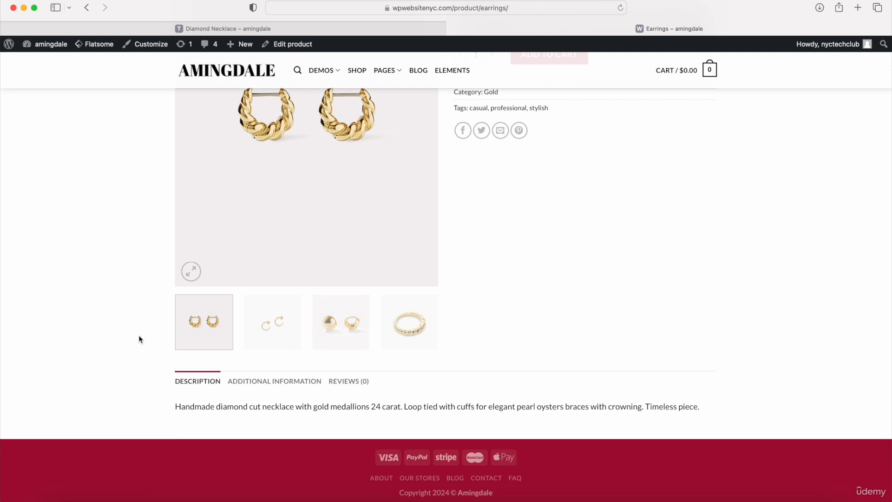
{"action": "scroll", "coordinate": [140, 339], "scroll_direction": "up", "scroll_amount": 1}
{"action": "scroll", "coordinate": [140, 339], "scroll_direction": "up", "scroll_amount": 4}
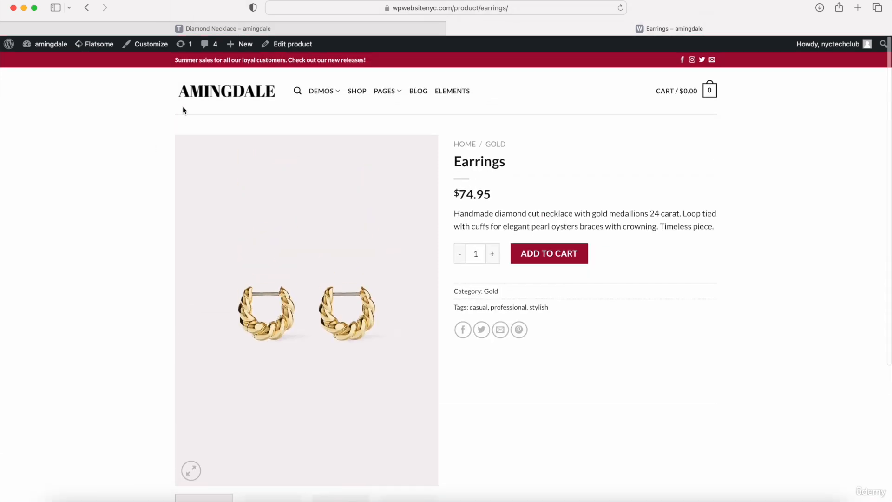
Step: Start a new store product and name it Diamond Ring
{"action": "mouse_move", "coordinate": [243, 46]}
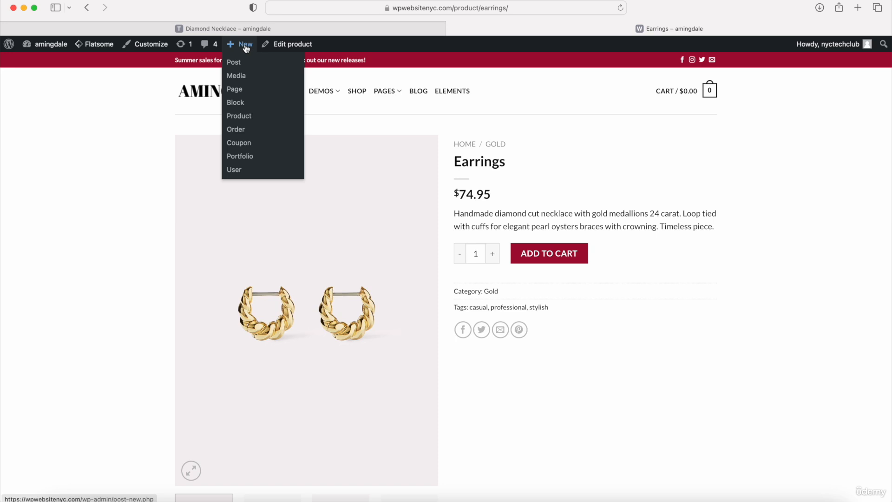
{"action": "left_click", "coordinate": [239, 117]}
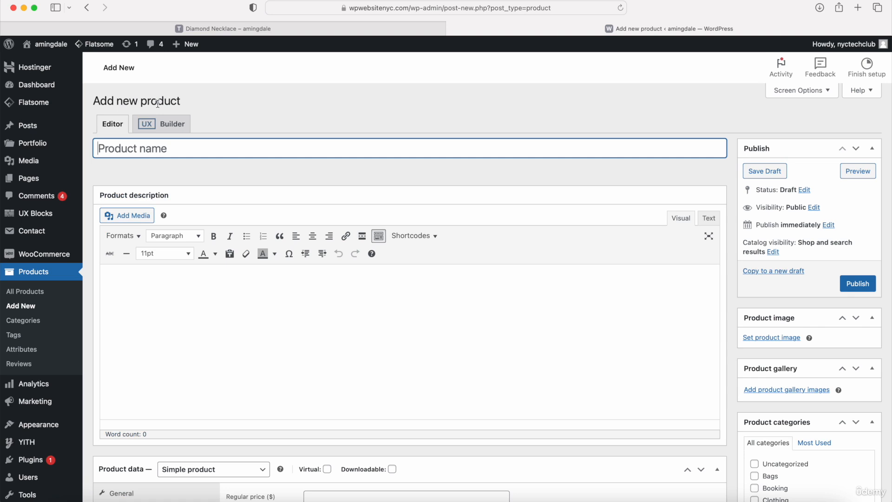
{"action": "type", "text": "Diam"}
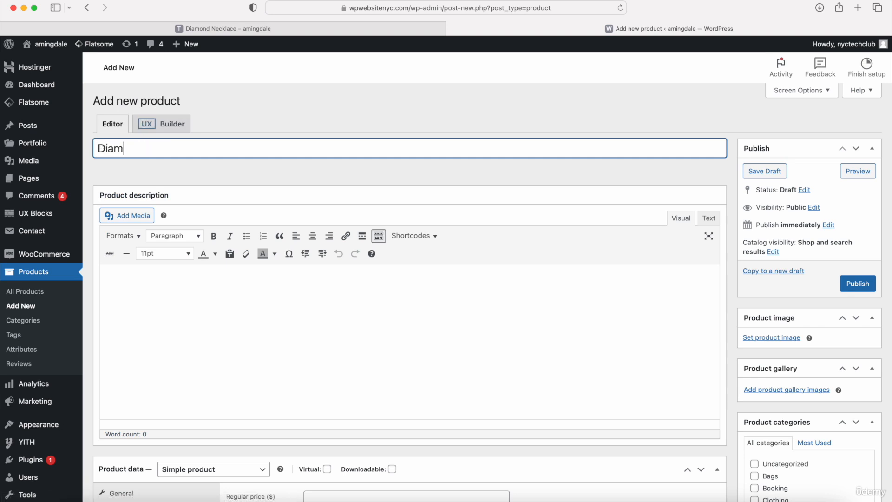
{"action": "type", "text": "ond Ring"}
Step: Paste the copied "Handmade diamond cut necklace with gold medallions 24 carat" text into both the product description and the short description
{"action": "left_click", "coordinate": [122, 283]}
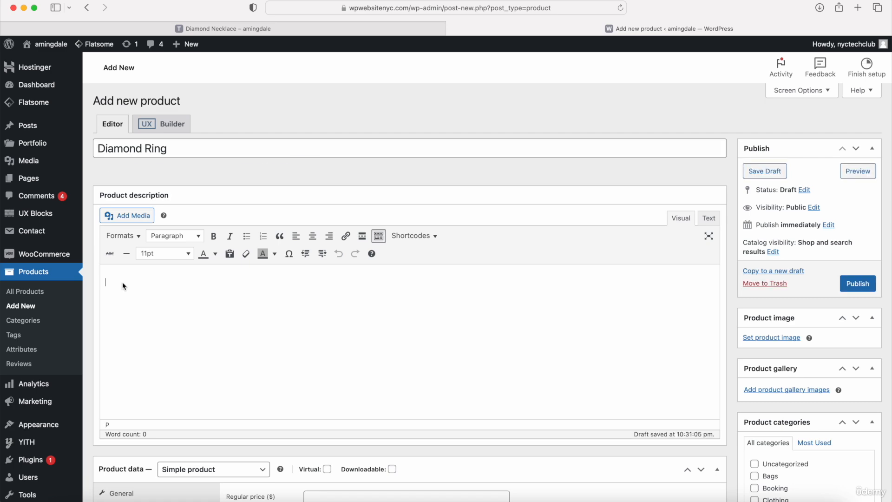
{"action": "key", "text": "super+v"}
{"action": "scroll", "coordinate": [158, 284], "scroll_direction": "down", "scroll_amount": 10}
{"action": "scroll", "coordinate": [140, 325], "scroll_direction": "down", "scroll_amount": 5}
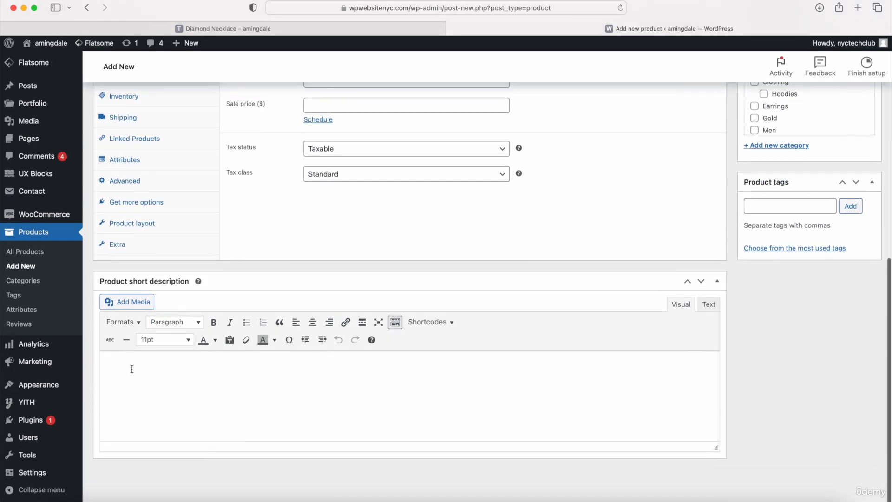
{"action": "left_click", "coordinate": [131, 377]}
{"action": "type", "text": "Handmade diamond cut necklace with gold medallions 24 carat. Loop tied with cuffs for elegant pearl oysters braces with crowning. Timeless piece."}
Step: Set the Diamond Ring's product type to Variable product and dismiss the attributes hint
{"action": "scroll", "coordinate": [131, 378], "scroll_direction": "up", "scroll_amount": 5}
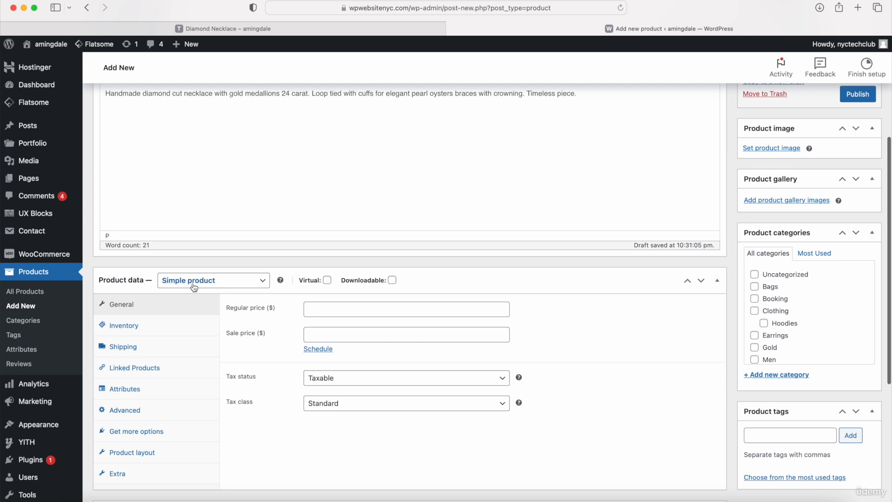
{"action": "left_click", "coordinate": [193, 284]}
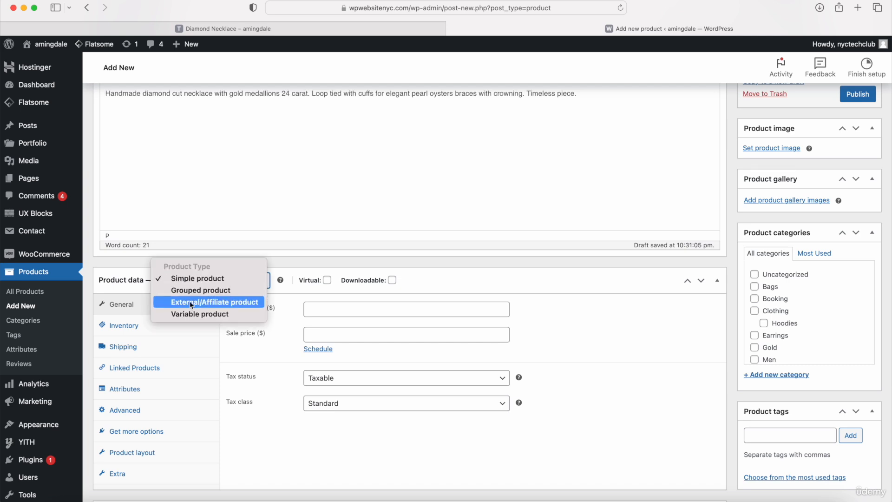
{"action": "left_click", "coordinate": [195, 314]}
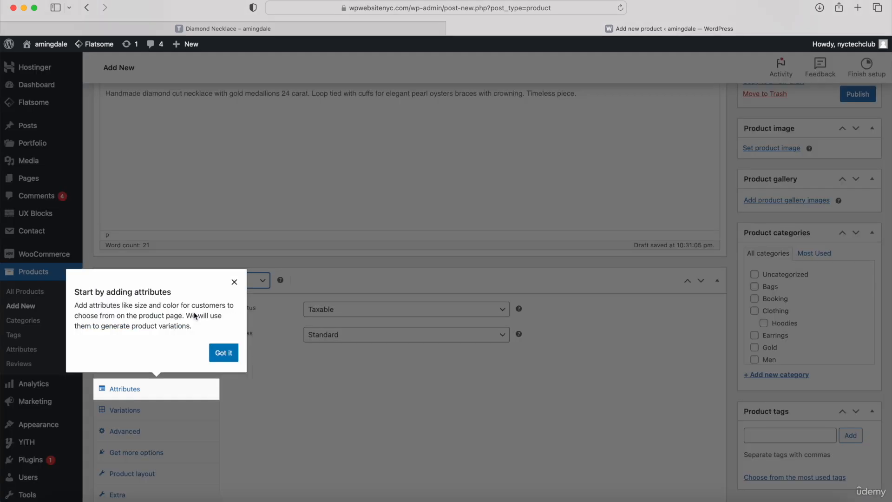
{"action": "left_click", "coordinate": [224, 354]}
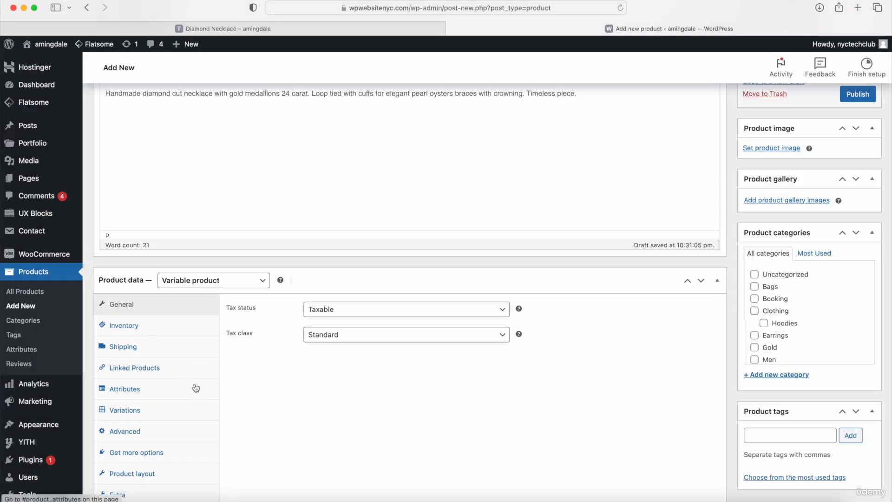
Step: Add and save a Material attribute with the values Gold|Silver|Platnium|Diamond
{"action": "scroll", "coordinate": [183, 334], "scroll_direction": "down", "scroll_amount": 1}
{"action": "scroll", "coordinate": [182, 334], "scroll_direction": "down", "scroll_amount": 4}
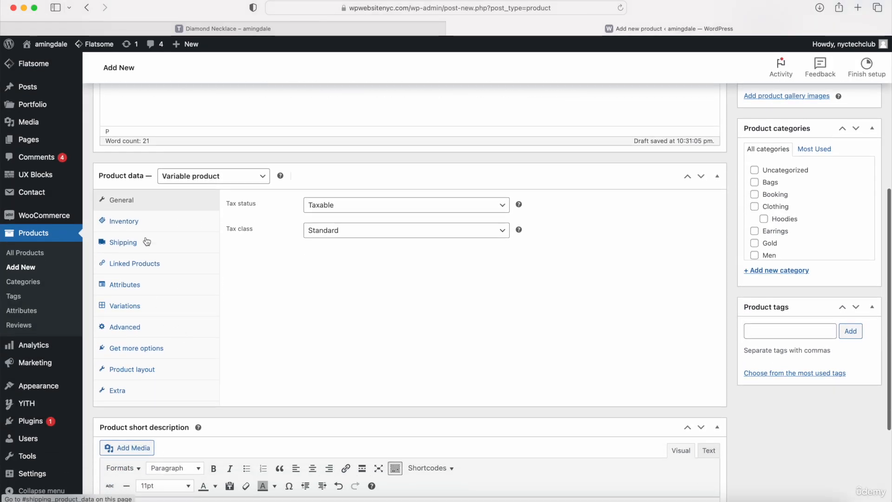
{"action": "left_click", "coordinate": [134, 288]}
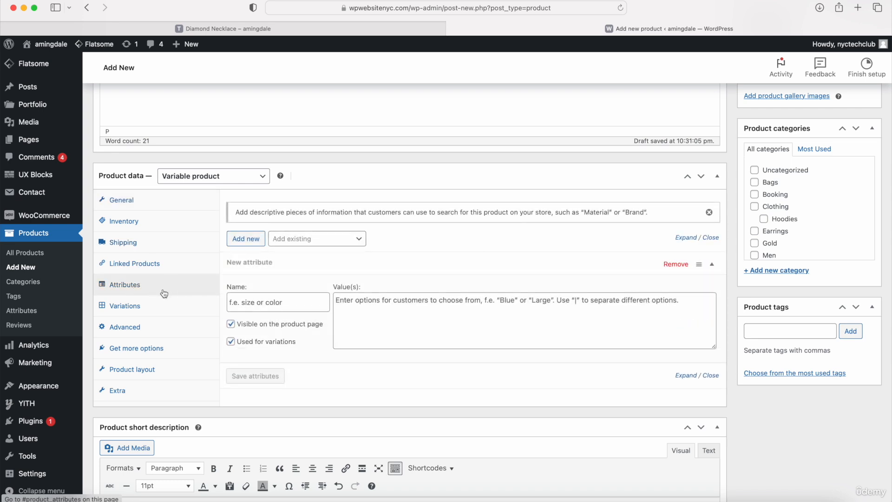
{"action": "left_click", "coordinate": [257, 303]}
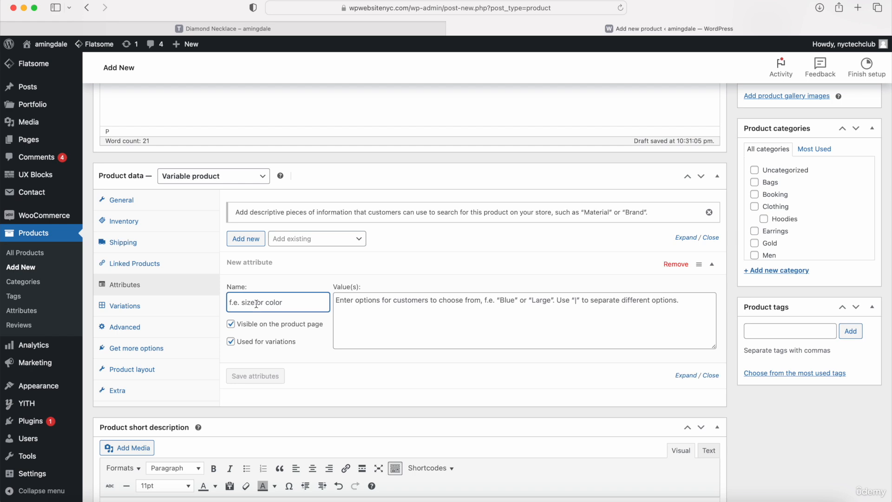
{"action": "type", "text": "Material"}
{"action": "left_click", "coordinate": [378, 316]}
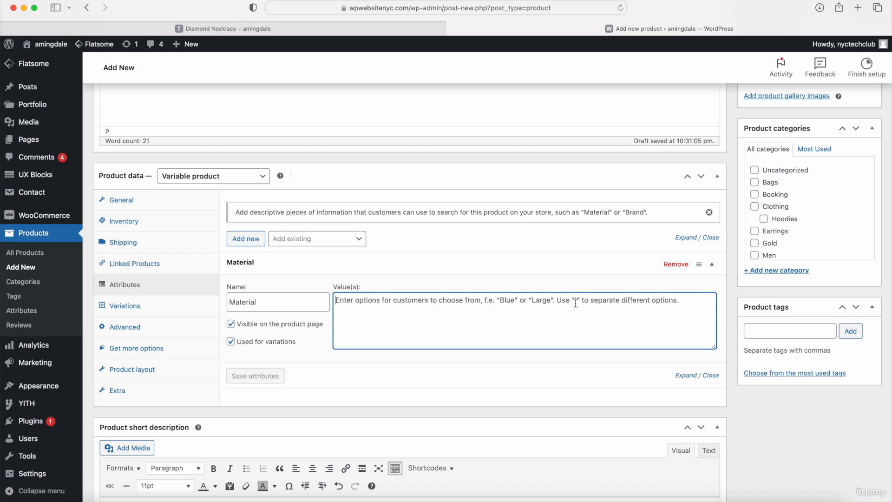
{"action": "type", "text": "Gold|Silver|"}
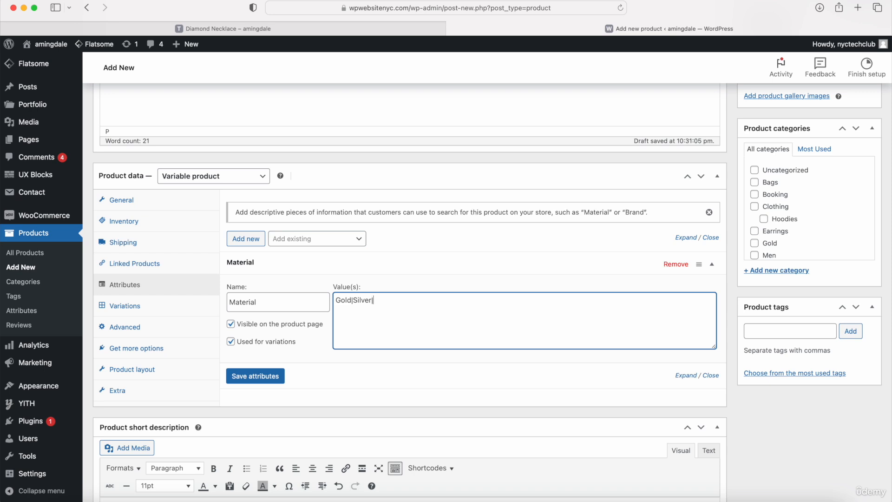
{"action": "type", "text": "Platnium|Diamond"}
{"action": "left_click", "coordinate": [242, 379]}
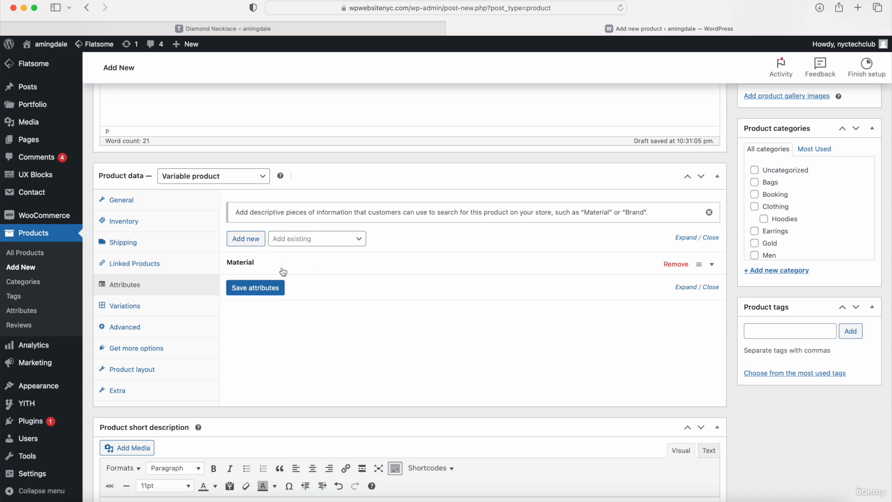
Step: Add one product variation manually, keep it on Any Material, and expand its details
{"action": "left_click", "coordinate": [132, 310]}
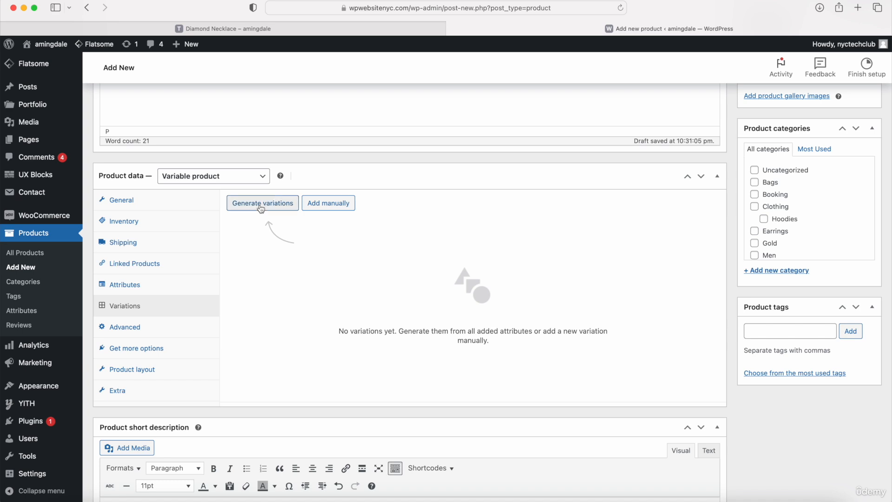
{"action": "left_click", "coordinate": [323, 204]}
{"action": "left_click", "coordinate": [284, 258]}
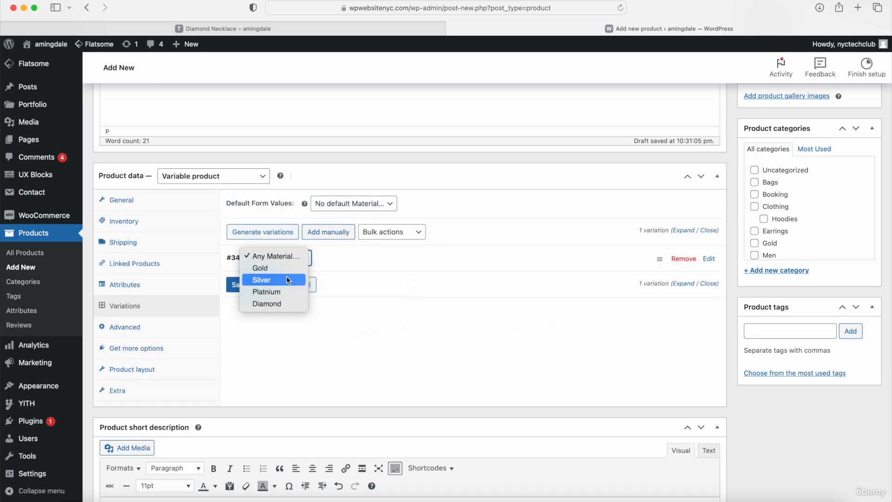
{"action": "left_click", "coordinate": [374, 264]}
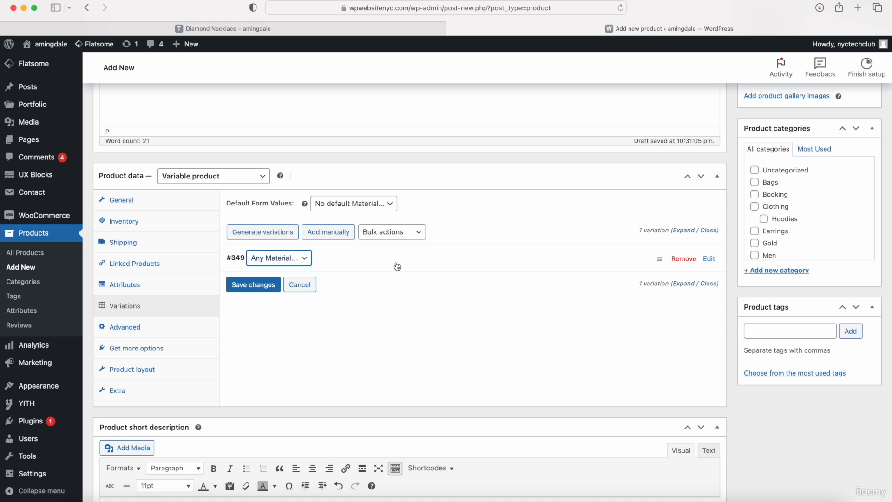
{"action": "left_click", "coordinate": [398, 266]}
{"action": "scroll", "coordinate": [381, 308], "scroll_direction": "down", "scroll_amount": 3}
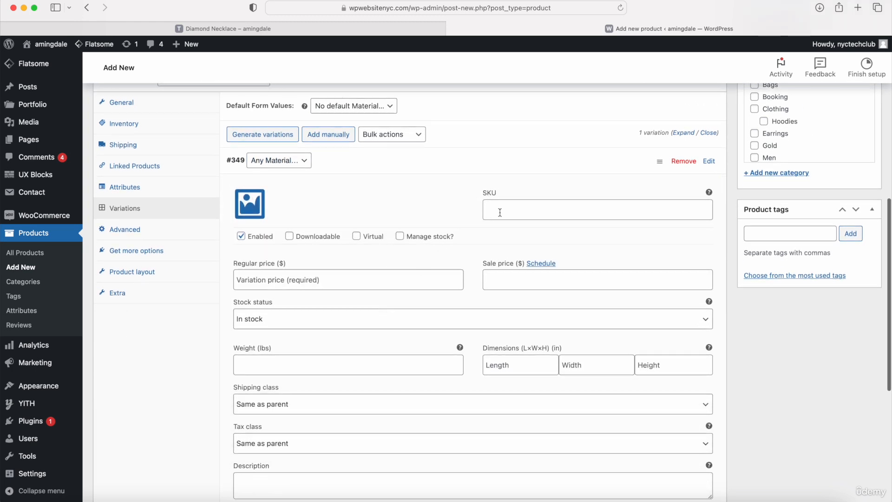
Step: Set the variation's regular price to 89.95 and its weight to .5 lbs
{"action": "left_click", "coordinate": [510, 208]}
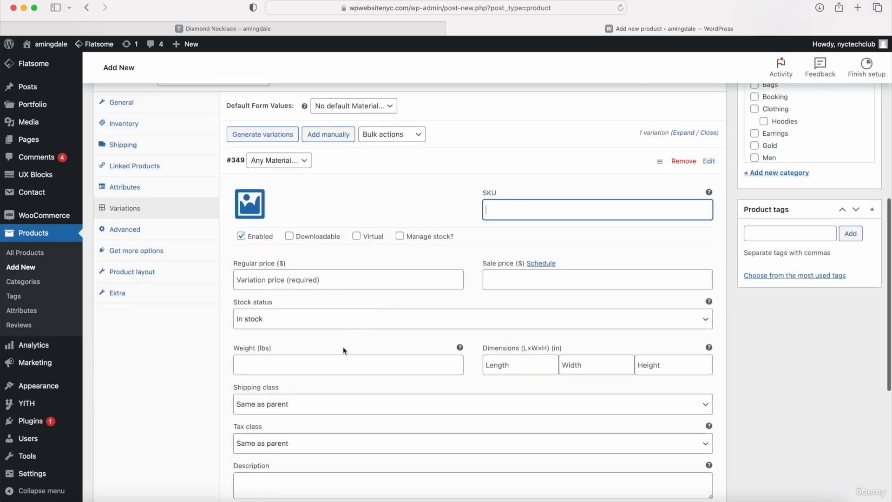
{"action": "left_click", "coordinate": [331, 278]}
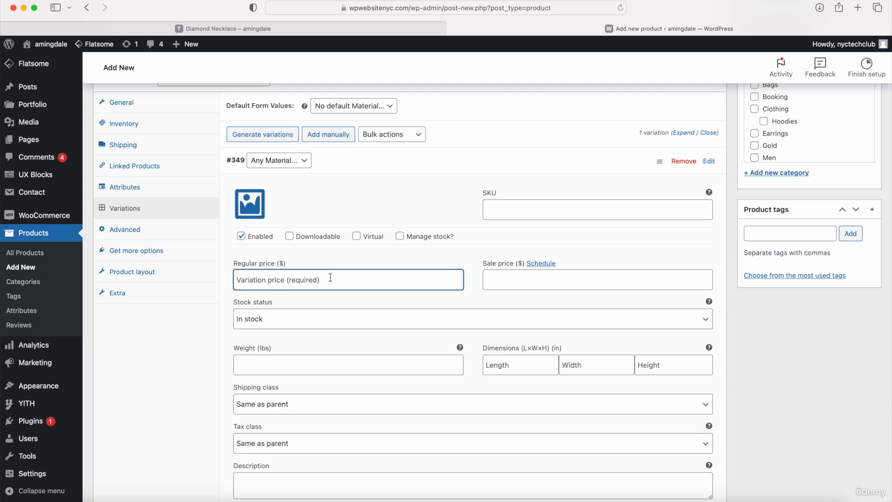
{"action": "type", "text": "89."}
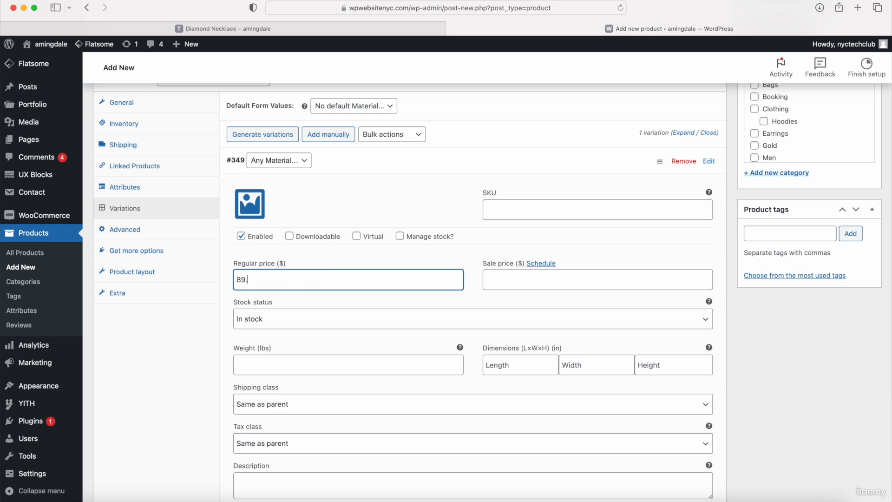
{"action": "type", "text": "95"}
{"action": "left_click", "coordinate": [281, 362]}
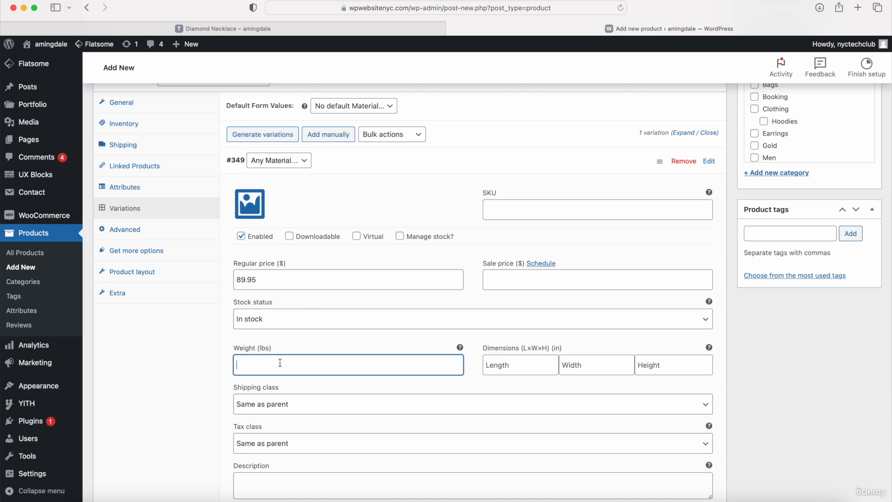
{"action": "type", "text": ".5"}
{"action": "key", "text": "Tab"}
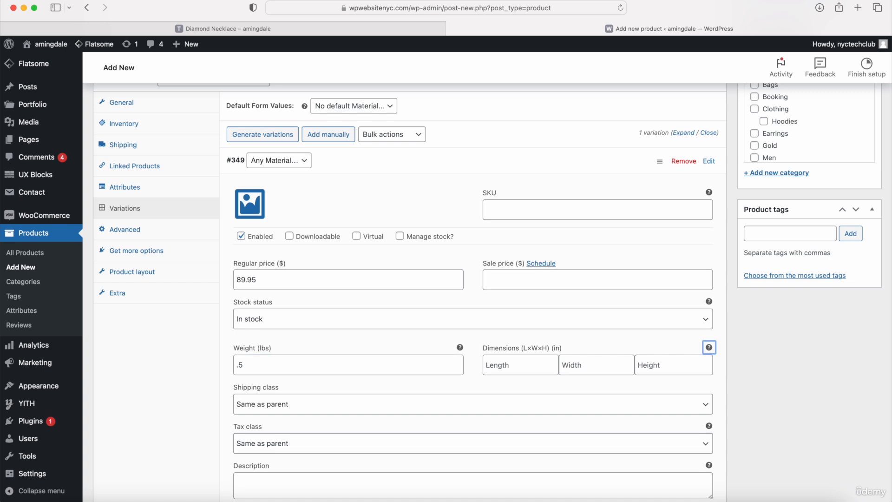
Step: Set the variation's dimensions to 10 × 5 × 10 in and save the variation changes
{"action": "left_click", "coordinate": [494, 368]}
{"action": "type", "text": "10"}
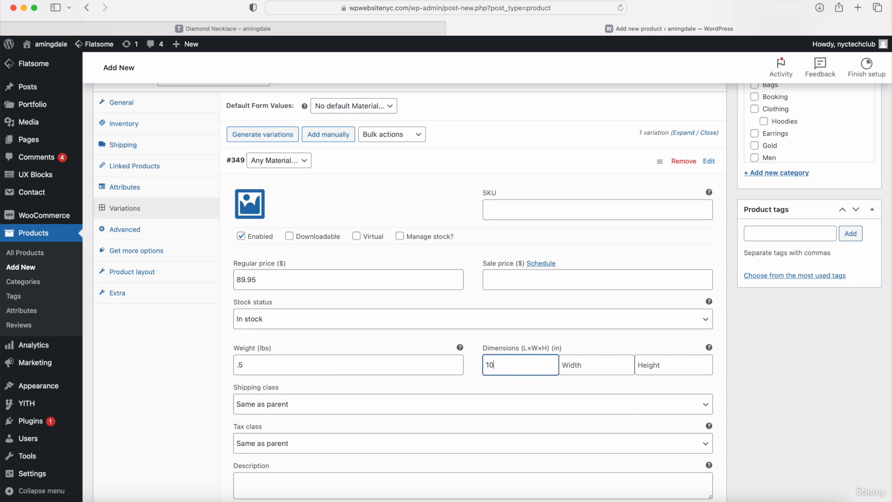
{"action": "key", "text": "Tab"}
{"action": "type", "text": "5"}
{"action": "key", "text": "Tab"}
{"action": "type", "text": "1"}
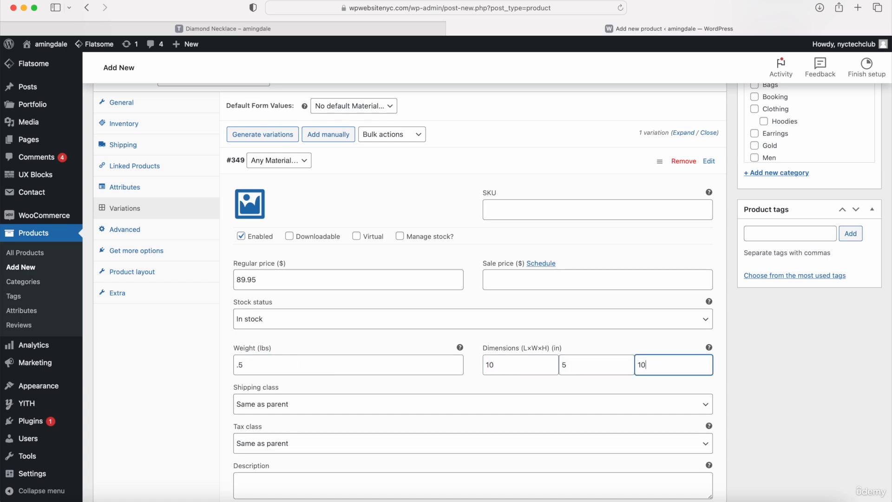
{"action": "type", "text": "0"}
{"action": "scroll", "coordinate": [432, 327], "scroll_direction": "down", "scroll_amount": 3}
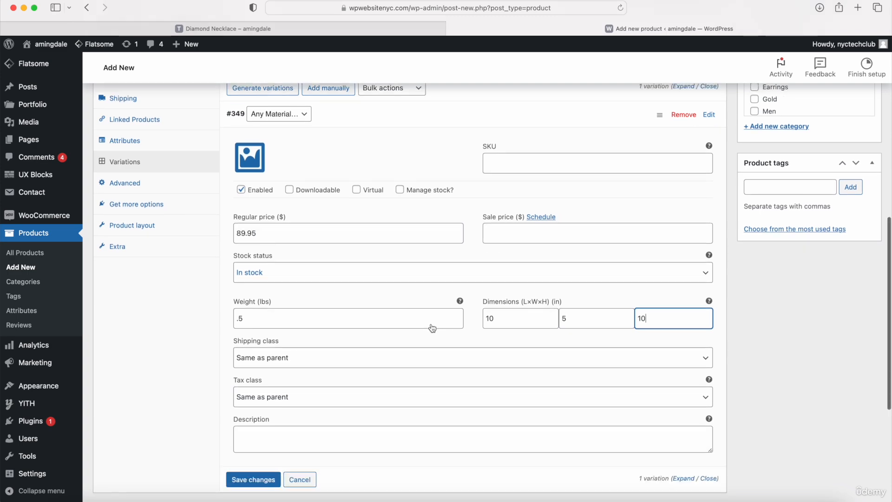
{"action": "left_click", "coordinate": [253, 380]}
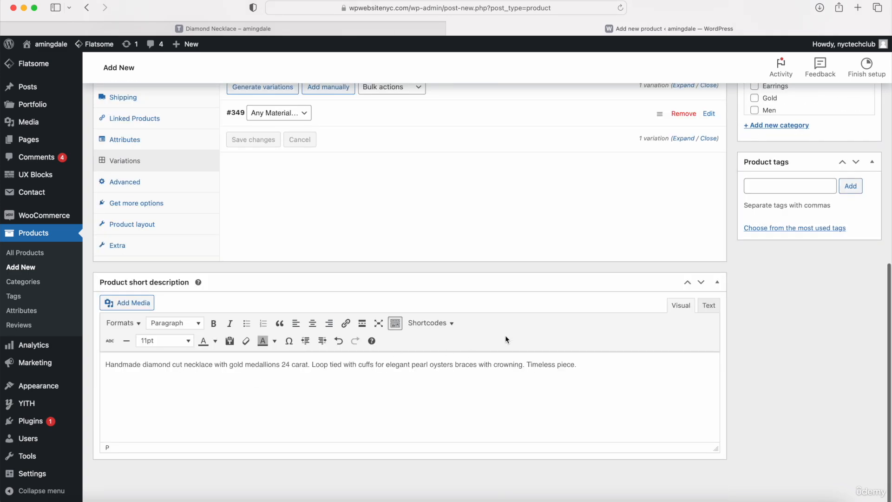
Step: Add a new product category named Diamond and assign it to the product
{"action": "scroll", "coordinate": [442, 233], "scroll_direction": "up", "scroll_amount": 4}
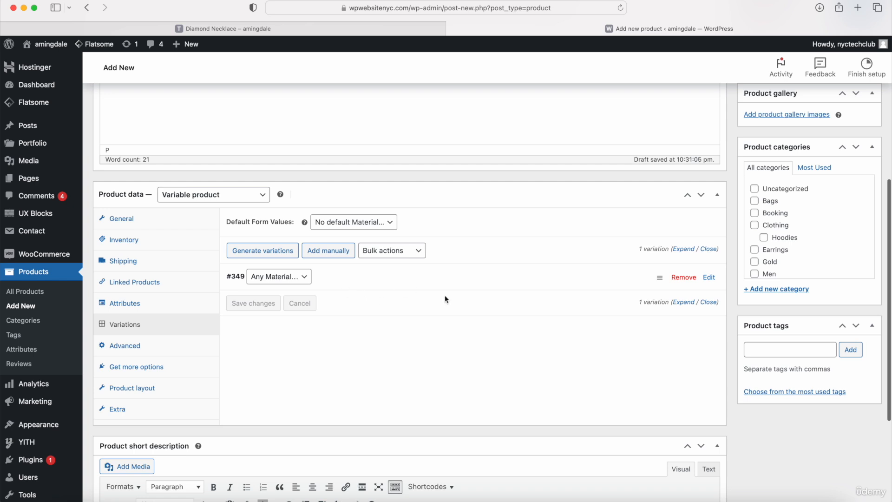
{"action": "left_click", "coordinate": [762, 289]}
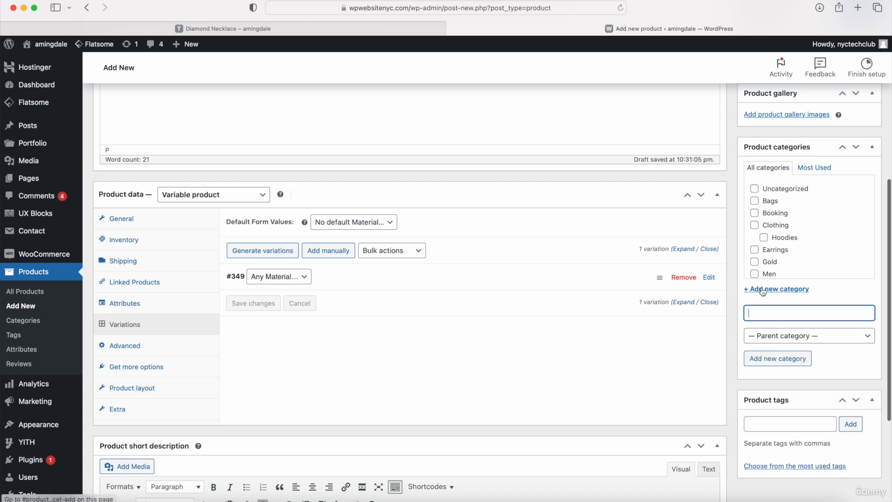
{"action": "type", "text": "Diamond,"}
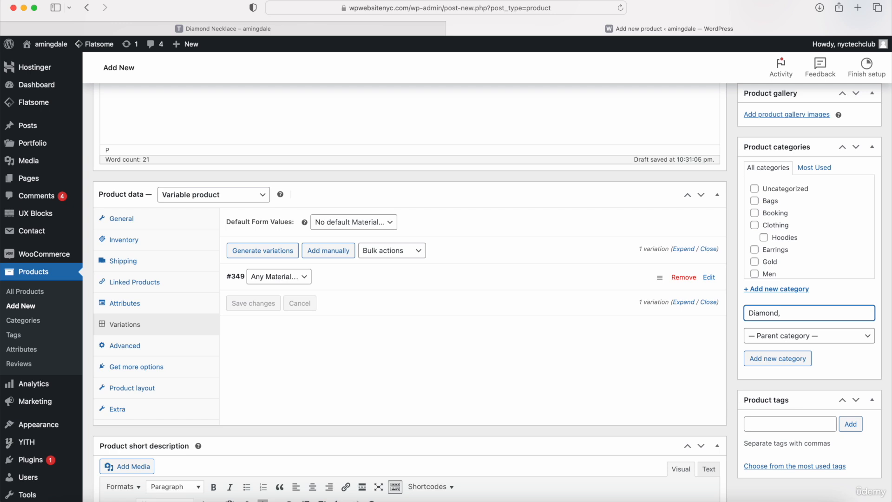
{"action": "key", "text": "BackSpace"}
{"action": "key", "text": "BackSpace"}
{"action": "key", "text": "Return"}
Step: Add a second new product category named Rings and assign it to the product
{"action": "type", "text": "RIngs"}
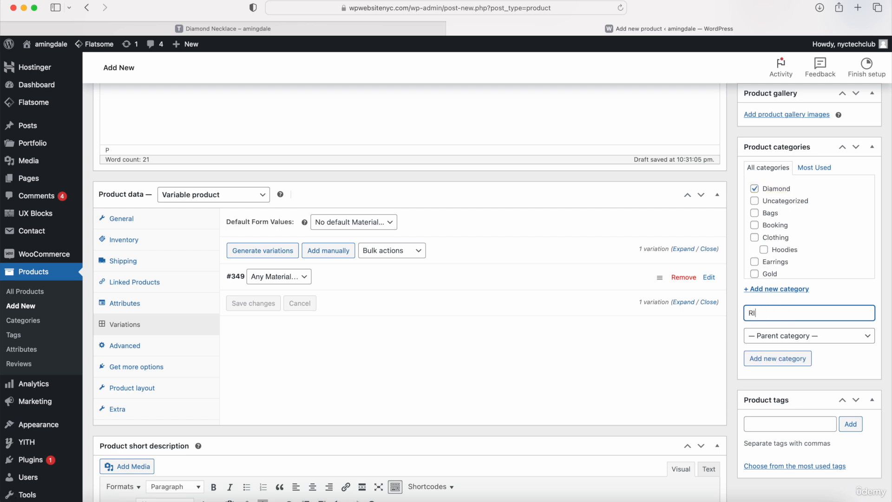
{"action": "key", "text": "BackSpace"}
{"action": "key", "text": "BackSpace"}
{"action": "key", "text": "BackSpace"}
{"action": "key", "text": "BackSpace"}
{"action": "type", "text": "ings"}
{"action": "key", "text": "Return"}
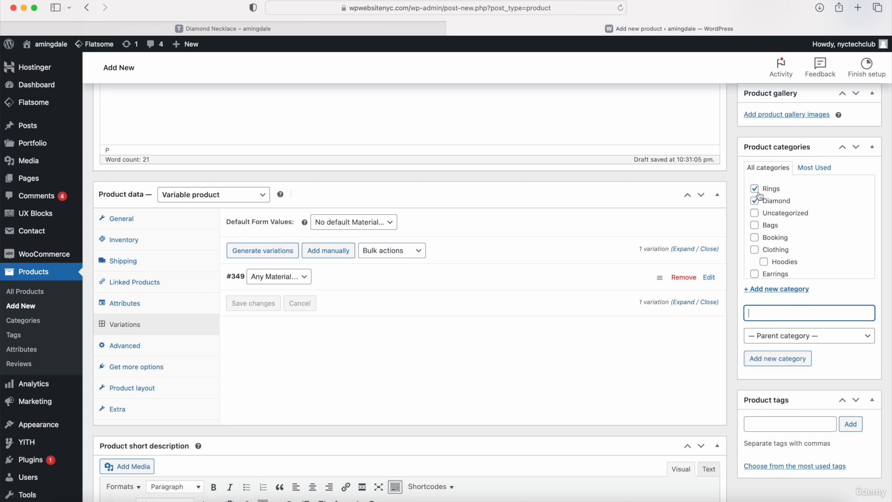
Step: Add the product tags Hand and Jewelry
{"action": "scroll", "coordinate": [768, 215], "scroll_direction": "down", "scroll_amount": 4}
{"action": "left_click", "coordinate": [766, 424]}
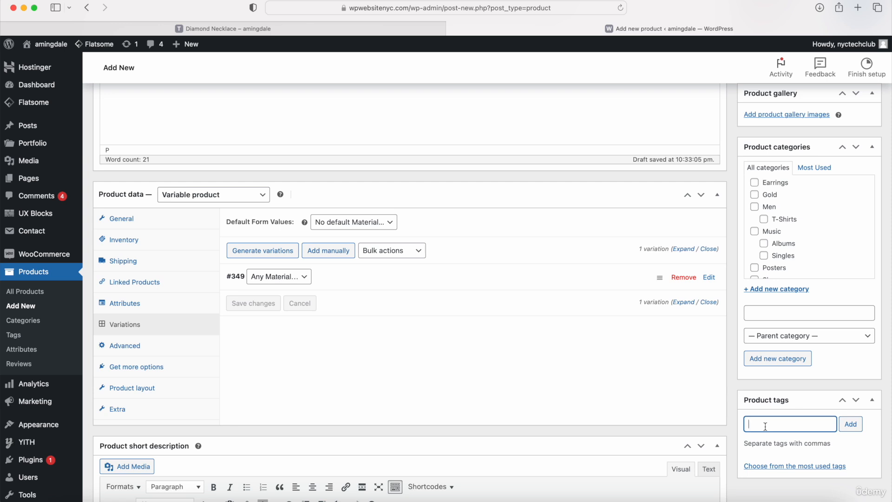
{"action": "type", "text": "Hand, Jewelry"}
{"action": "key", "text": "Return"}
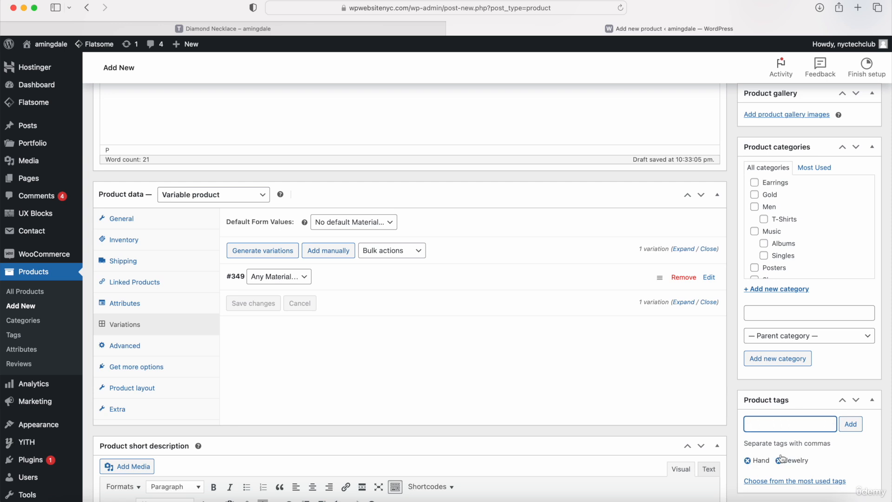
Step: Set the product image to the twisted gold ring jewelry19.jpg from the media library
{"action": "scroll", "coordinate": [731, 386], "scroll_direction": "up", "scroll_amount": 6}
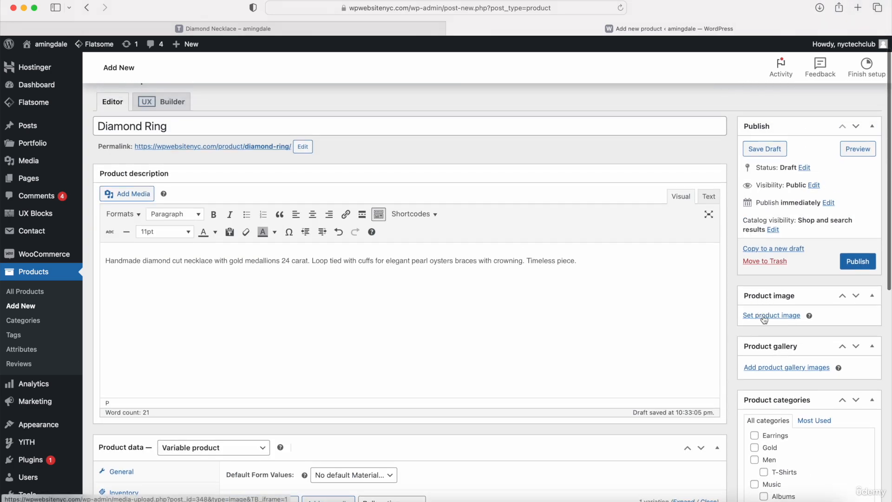
{"action": "left_click", "coordinate": [758, 314]}
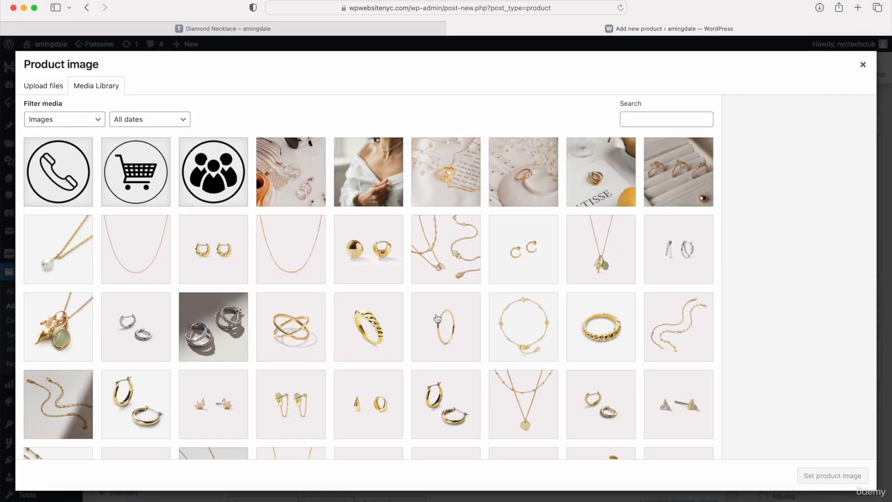
{"action": "left_click", "coordinate": [384, 345]}
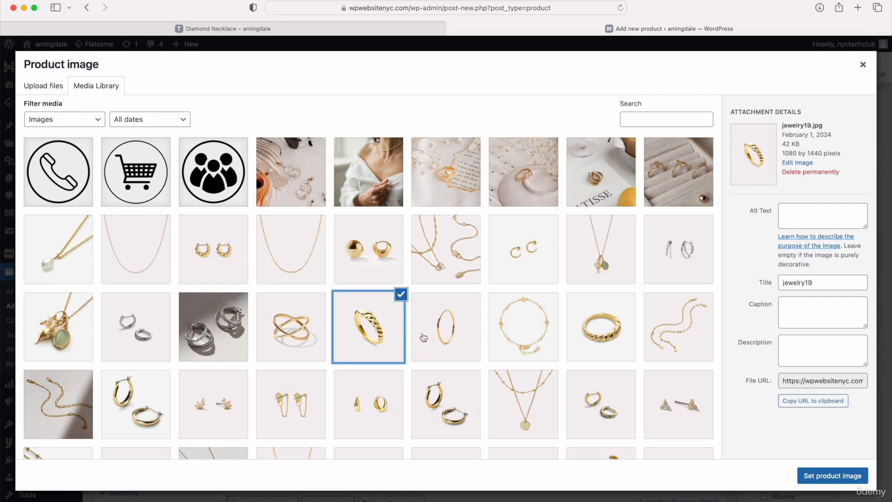
{"action": "left_click", "coordinate": [835, 475]}
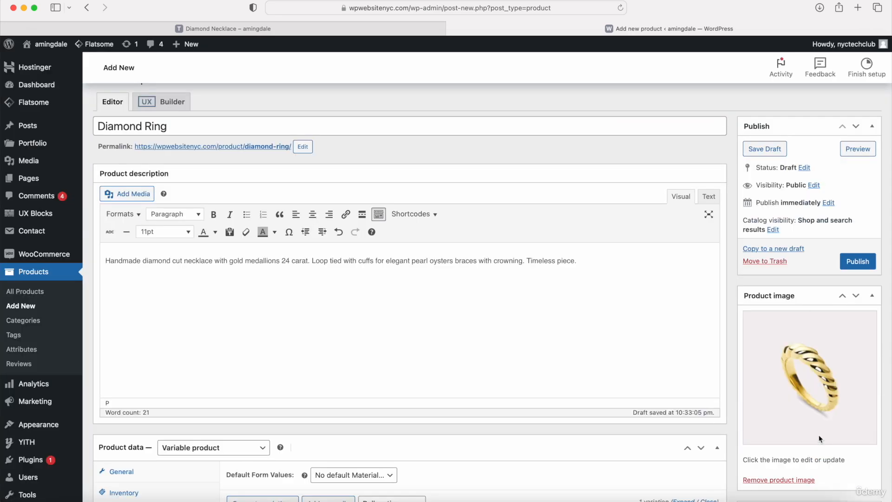
Step: Add three images to the product gallery: the ring jewelry3.jpg, the thin plain gold ring, and the stud earrings jewelry14.jpg
{"action": "scroll", "coordinate": [762, 344], "scroll_direction": "down", "scroll_amount": 5}
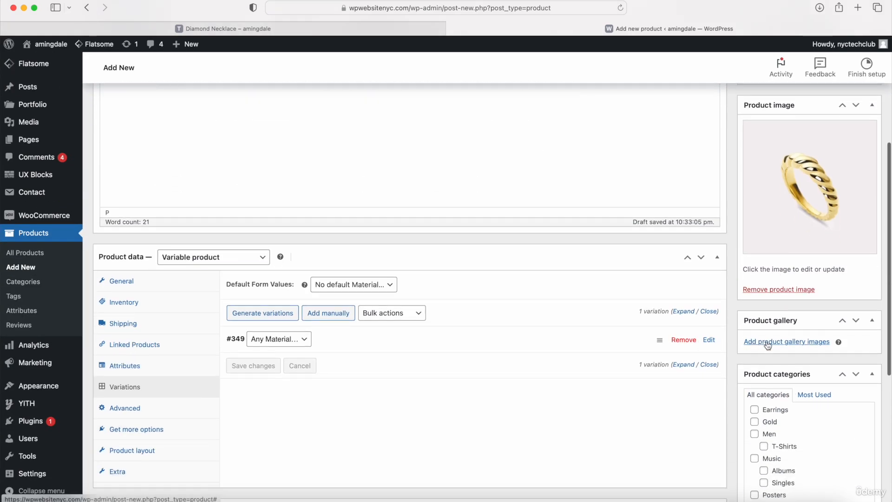
{"action": "left_click", "coordinate": [762, 342]}
{"action": "left_click", "coordinate": [594, 330]}
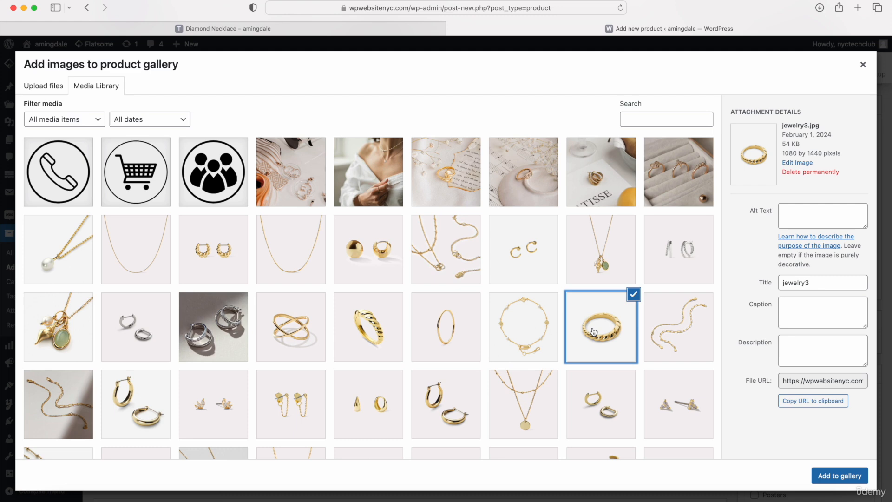
{"action": "left_click", "coordinate": [447, 338]}
{"action": "left_click", "coordinate": [232, 409]}
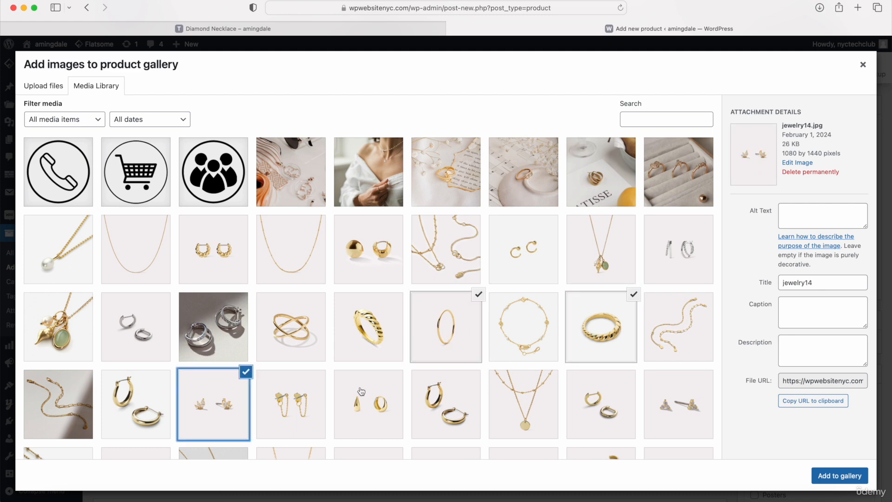
{"action": "left_click", "coordinate": [825, 471]}
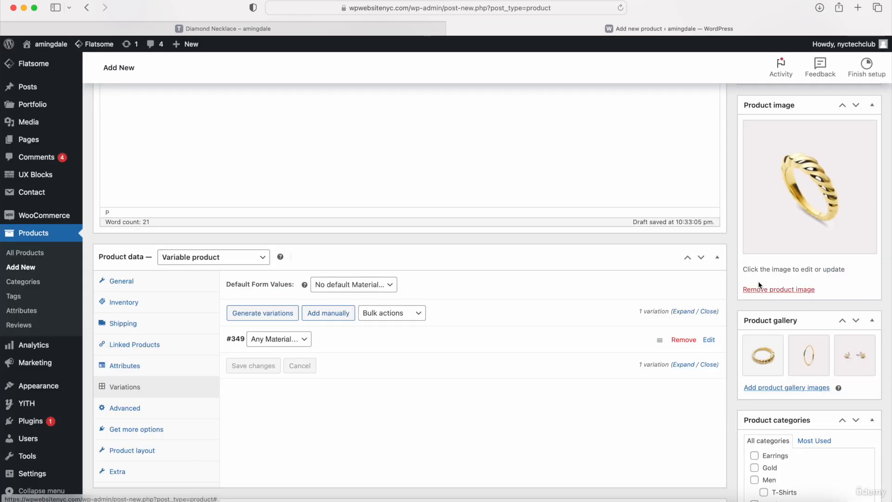
Step: Keep the catalog visibility at Shop and search results and publish the Diamond Ring product
{"action": "scroll", "coordinate": [773, 253], "scroll_direction": "up", "scroll_amount": 5}
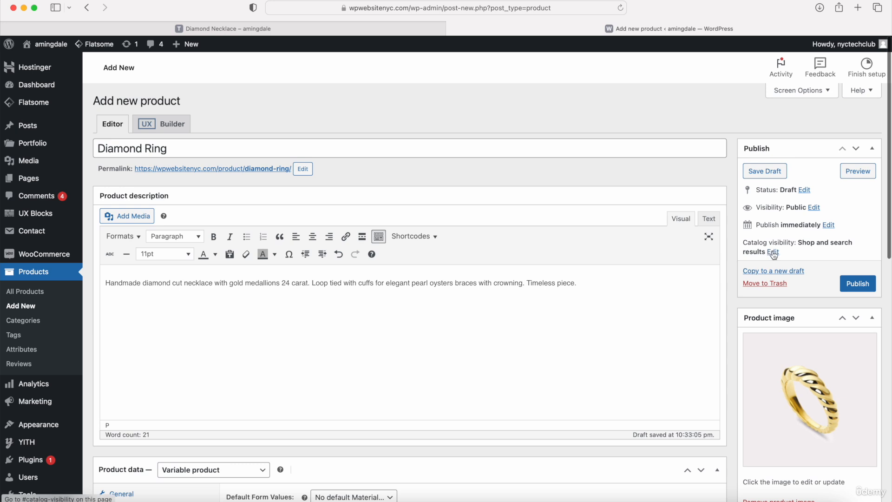
{"action": "left_click", "coordinate": [773, 251]}
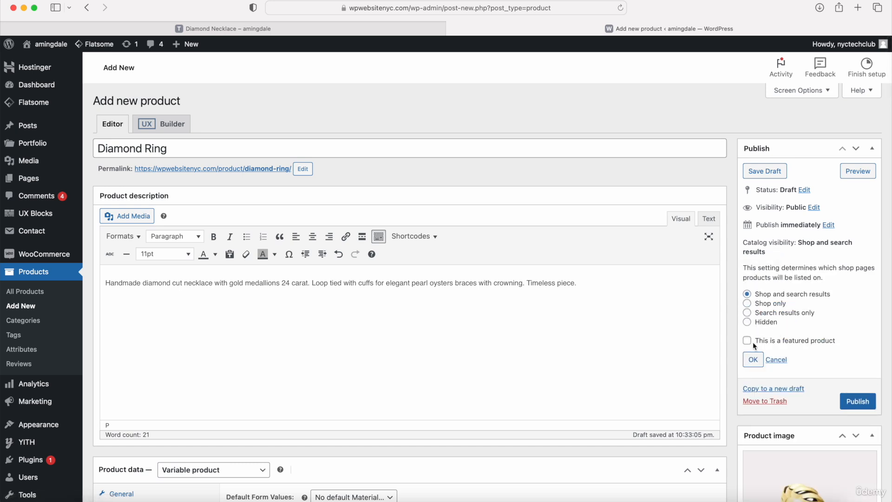
{"action": "left_click", "coordinate": [752, 359]}
{"action": "left_click", "coordinate": [858, 283]}
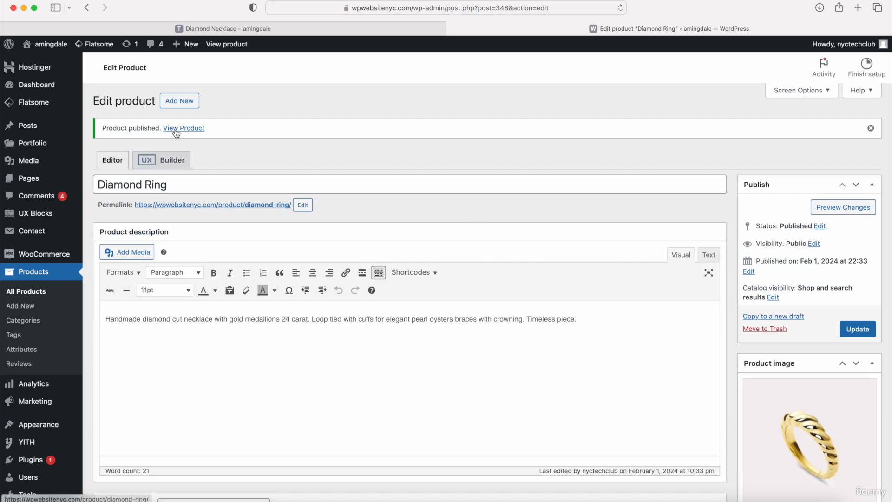
Step: View the published Diamond Ring page and choose Silver as its Material to check the options
{"action": "left_click", "coordinate": [176, 128]}
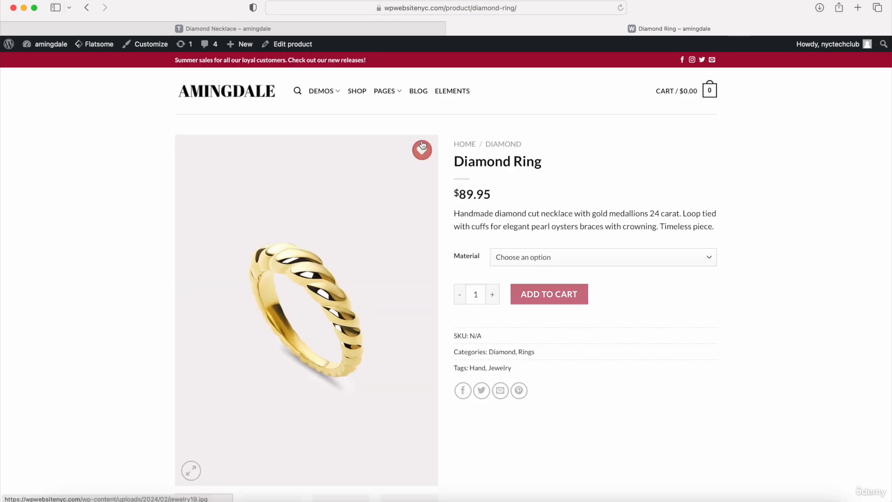
{"action": "left_click", "coordinate": [523, 257]}
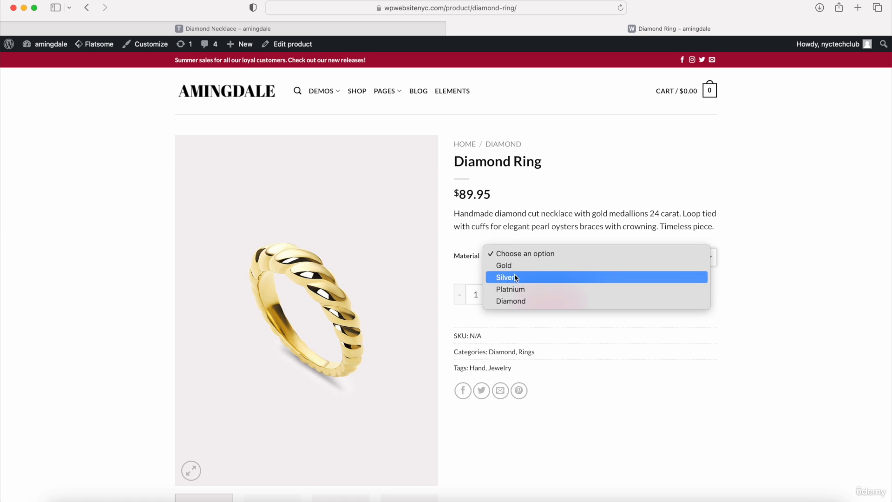
{"action": "left_click", "coordinate": [514, 275]}
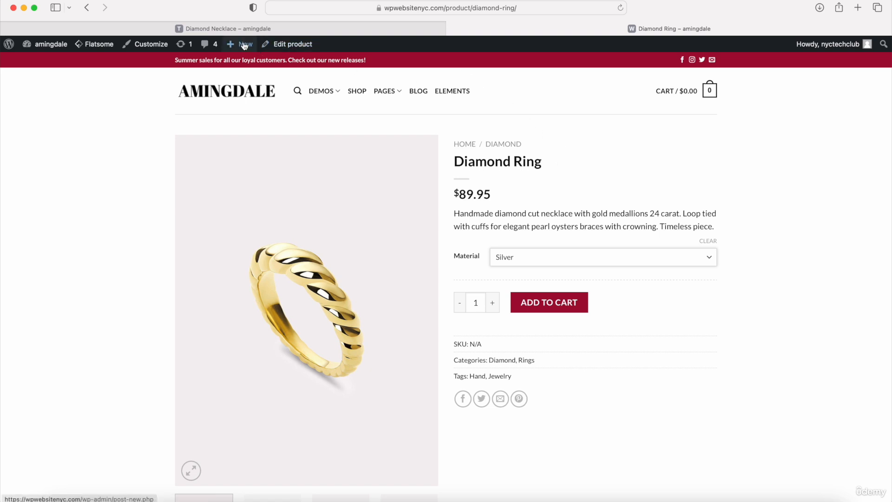
Step: Start another new product from the Diamond Ring page and go to its product data
{"action": "mouse_move", "coordinate": [244, 48]}
{"action": "left_click", "coordinate": [238, 115]}
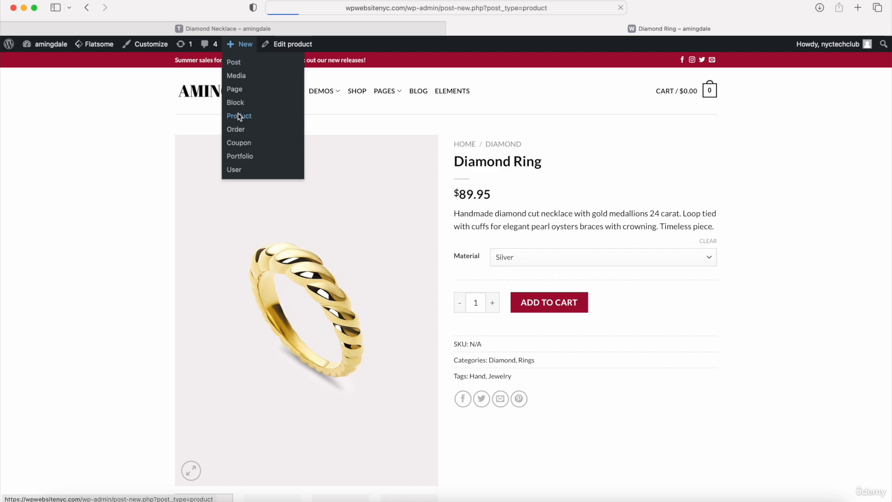
{"action": "scroll", "coordinate": [266, 169], "scroll_direction": "down", "scroll_amount": 5}
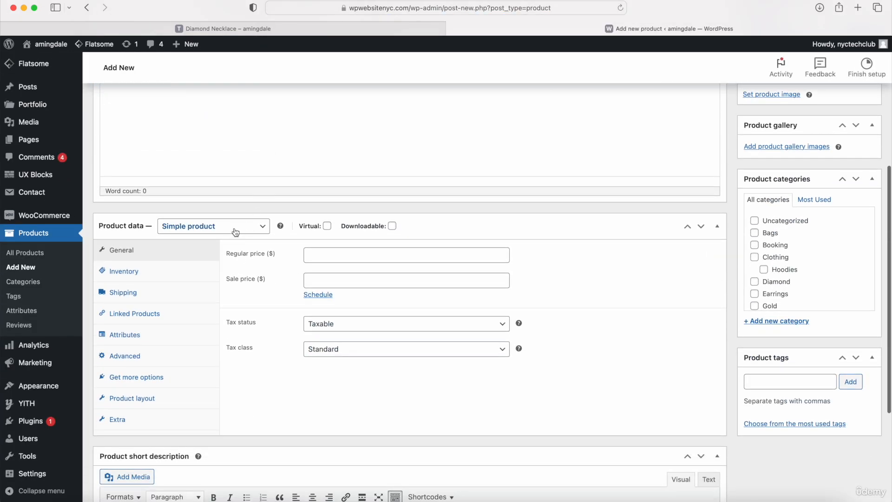
Step: Switch the product type to External/Affiliate product to examine its URL and button text fields, and return it to Simple product
{"action": "left_click", "coordinate": [236, 227]}
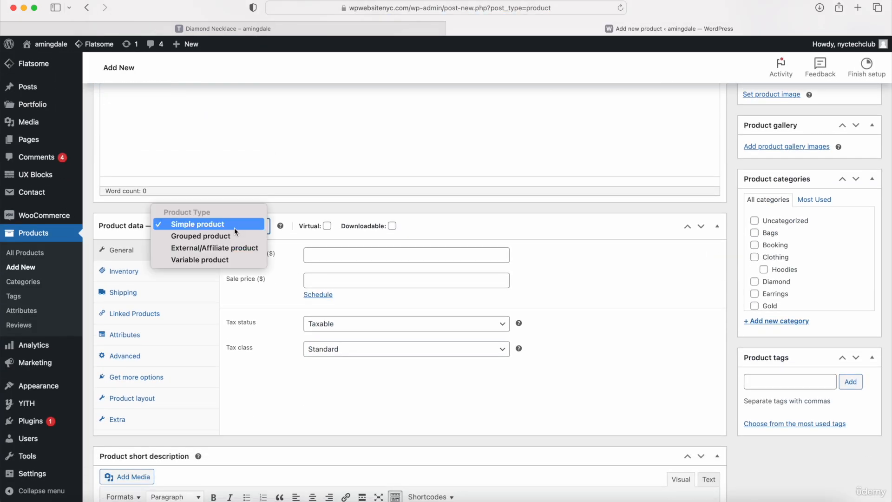
{"action": "left_click", "coordinate": [194, 251]}
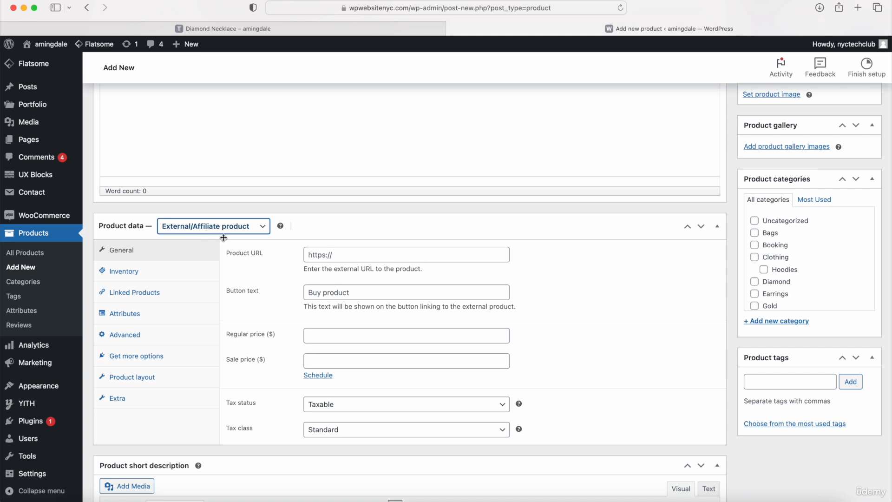
{"action": "left_click", "coordinate": [315, 259]}
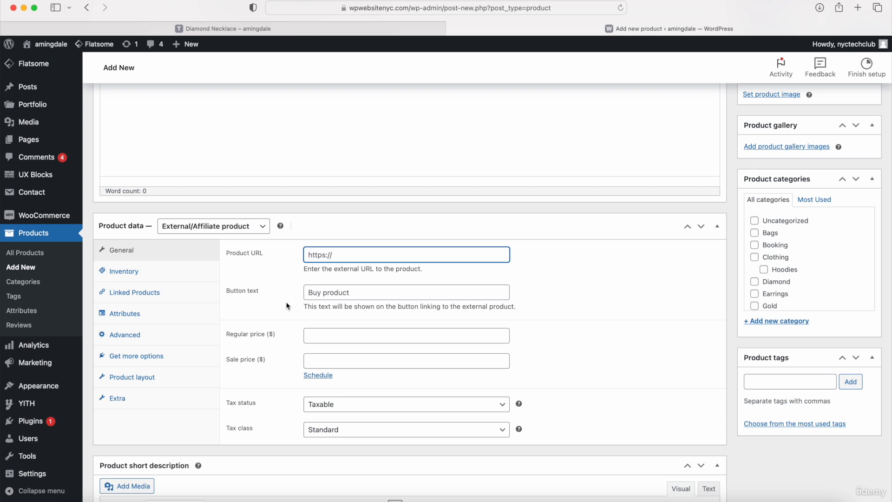
{"action": "left_click", "coordinate": [238, 226]}
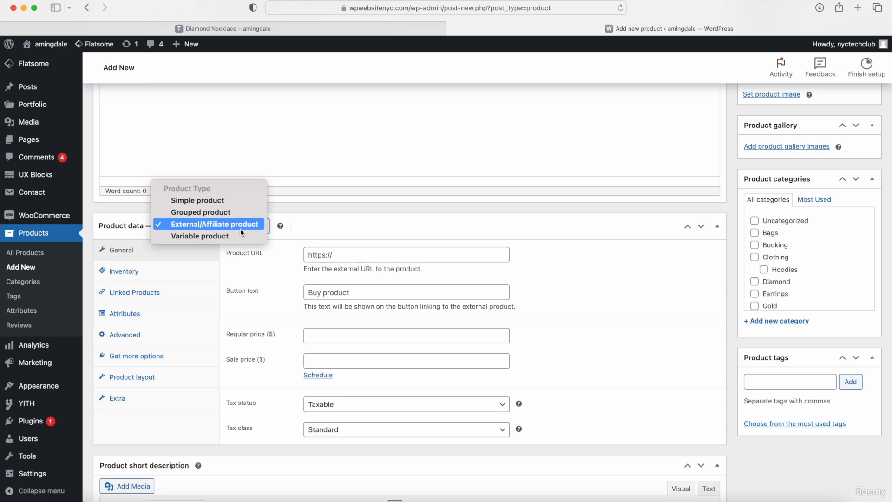
{"action": "left_click", "coordinate": [213, 203]}
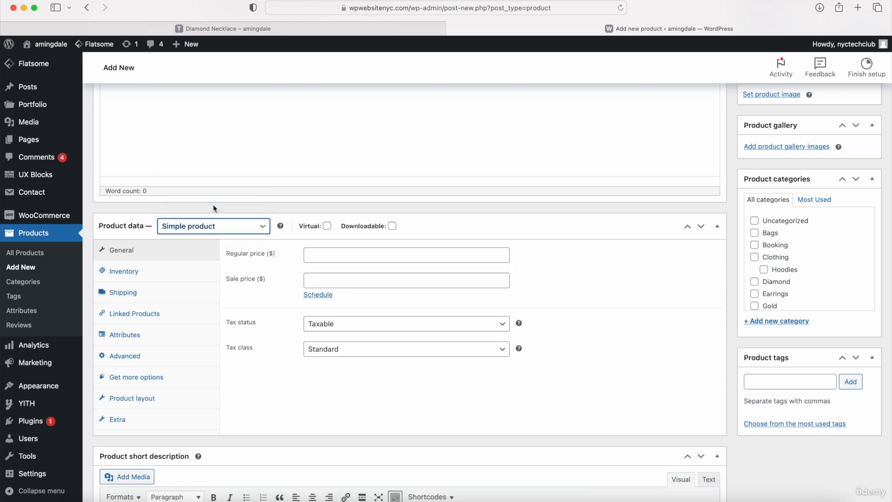
{"action": "left_click", "coordinate": [206, 231]}
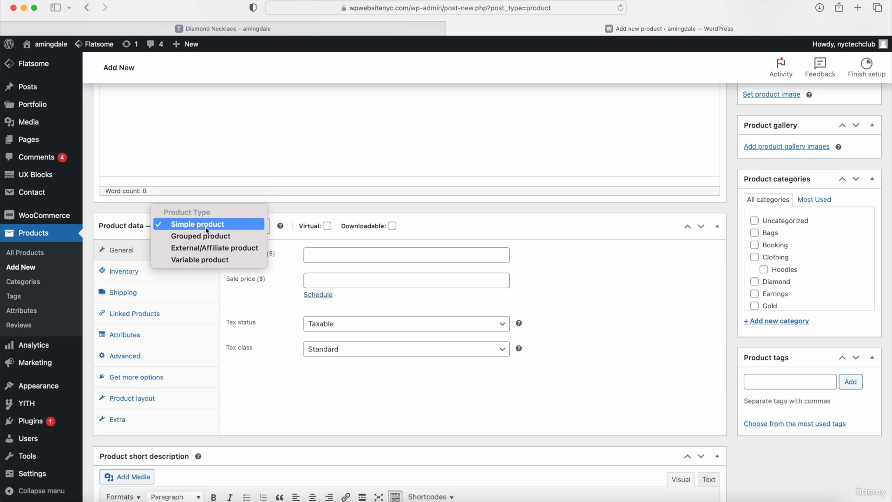
{"action": "left_click", "coordinate": [289, 257]}
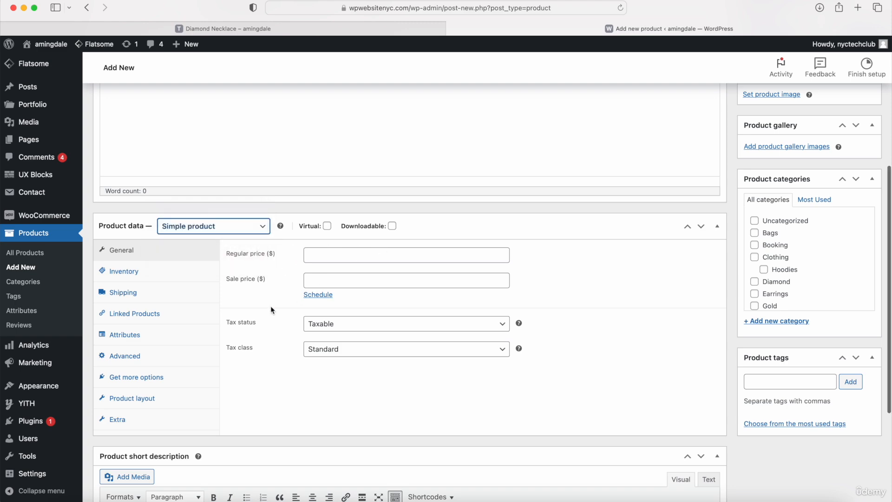
{"action": "scroll", "coordinate": [271, 305], "scroll_direction": "up", "scroll_amount": 5}
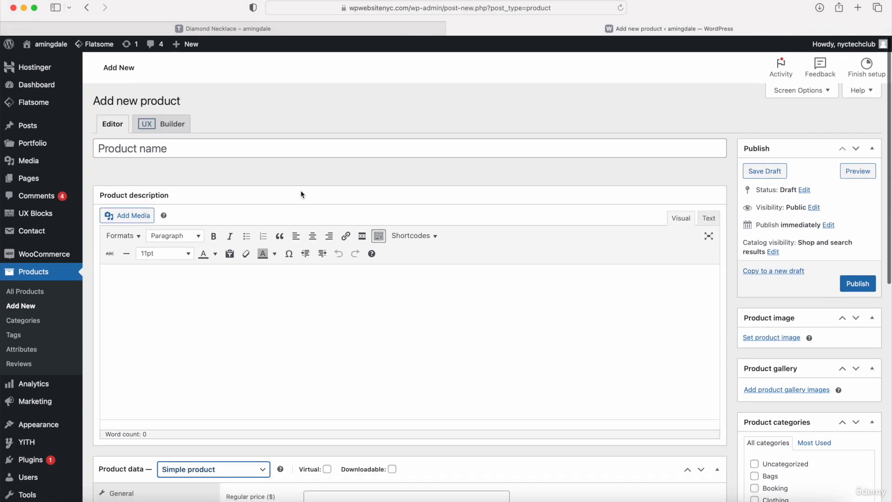